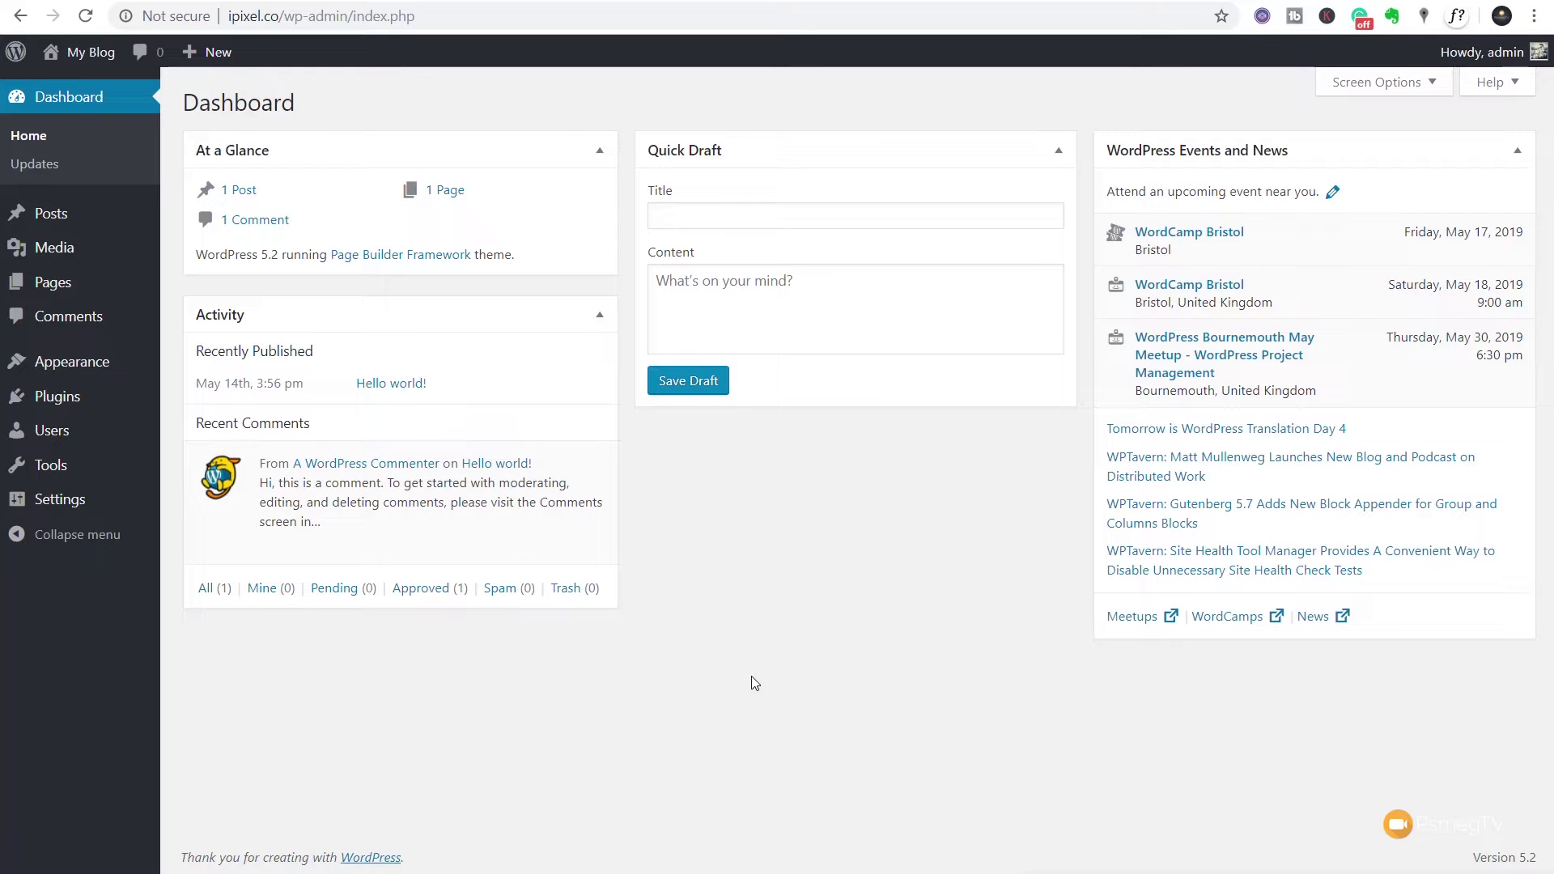
Go from the installed plugins list to the Themes overview, where Page Builder Framework is active.
left_click(83, 396)
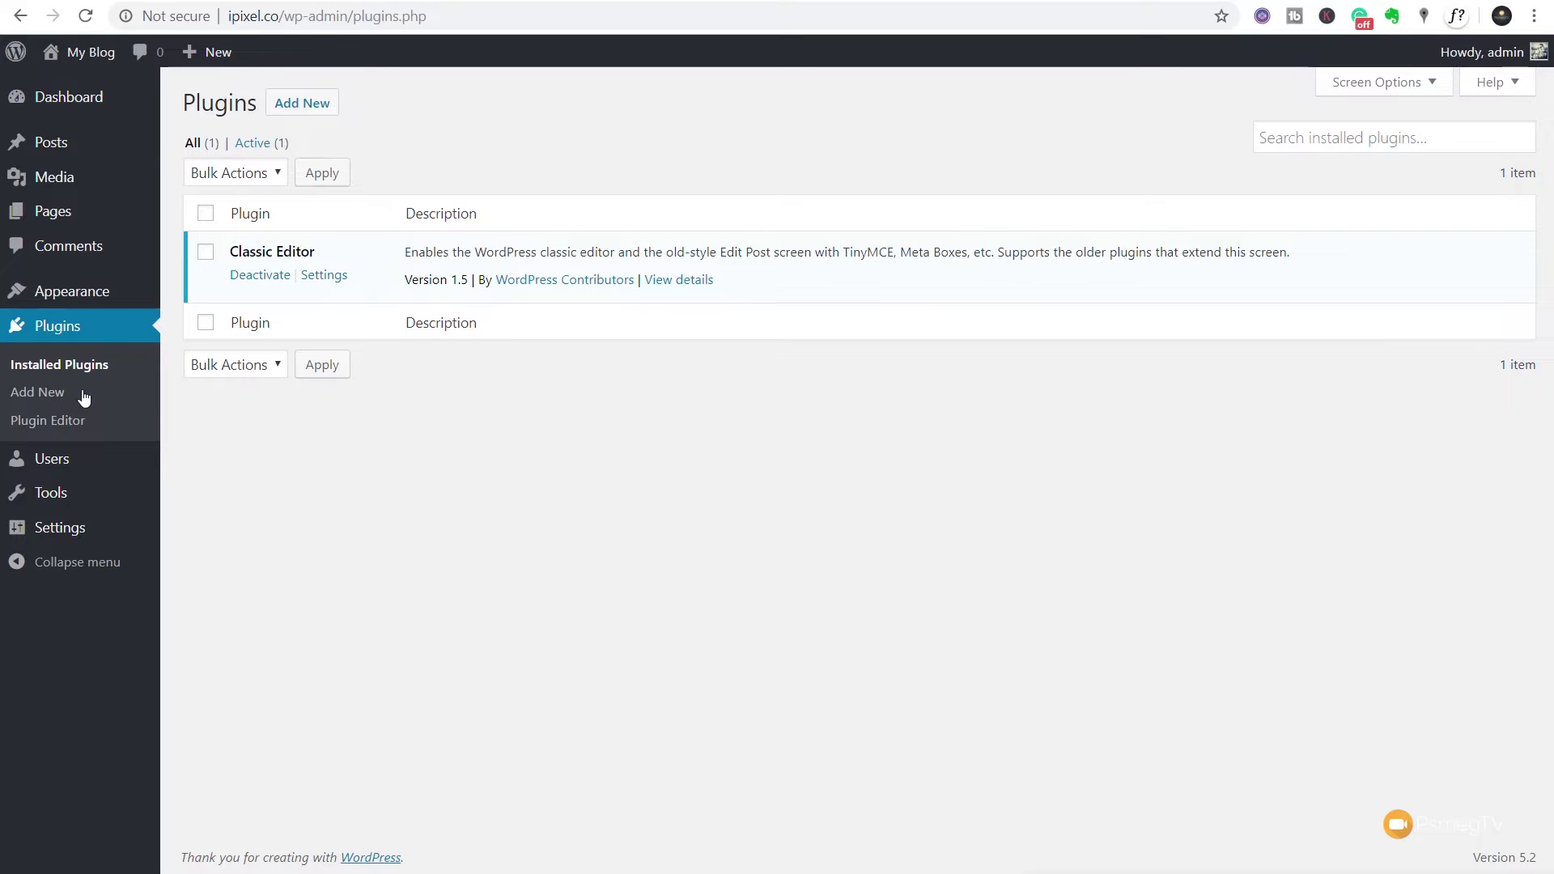
mouse_move(75, 293)
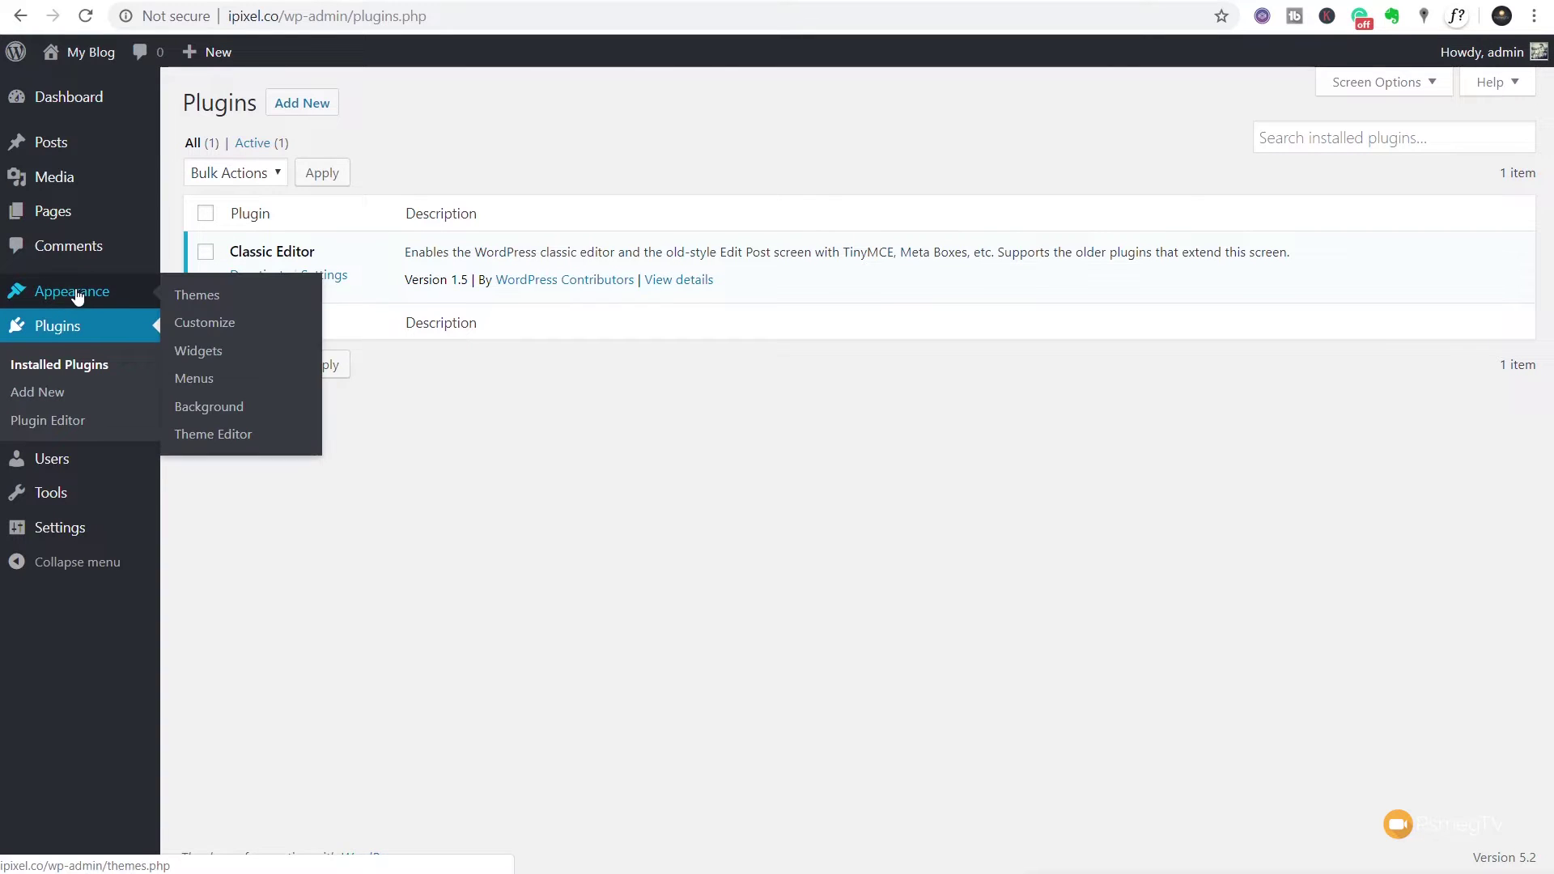
left_click(194, 296)
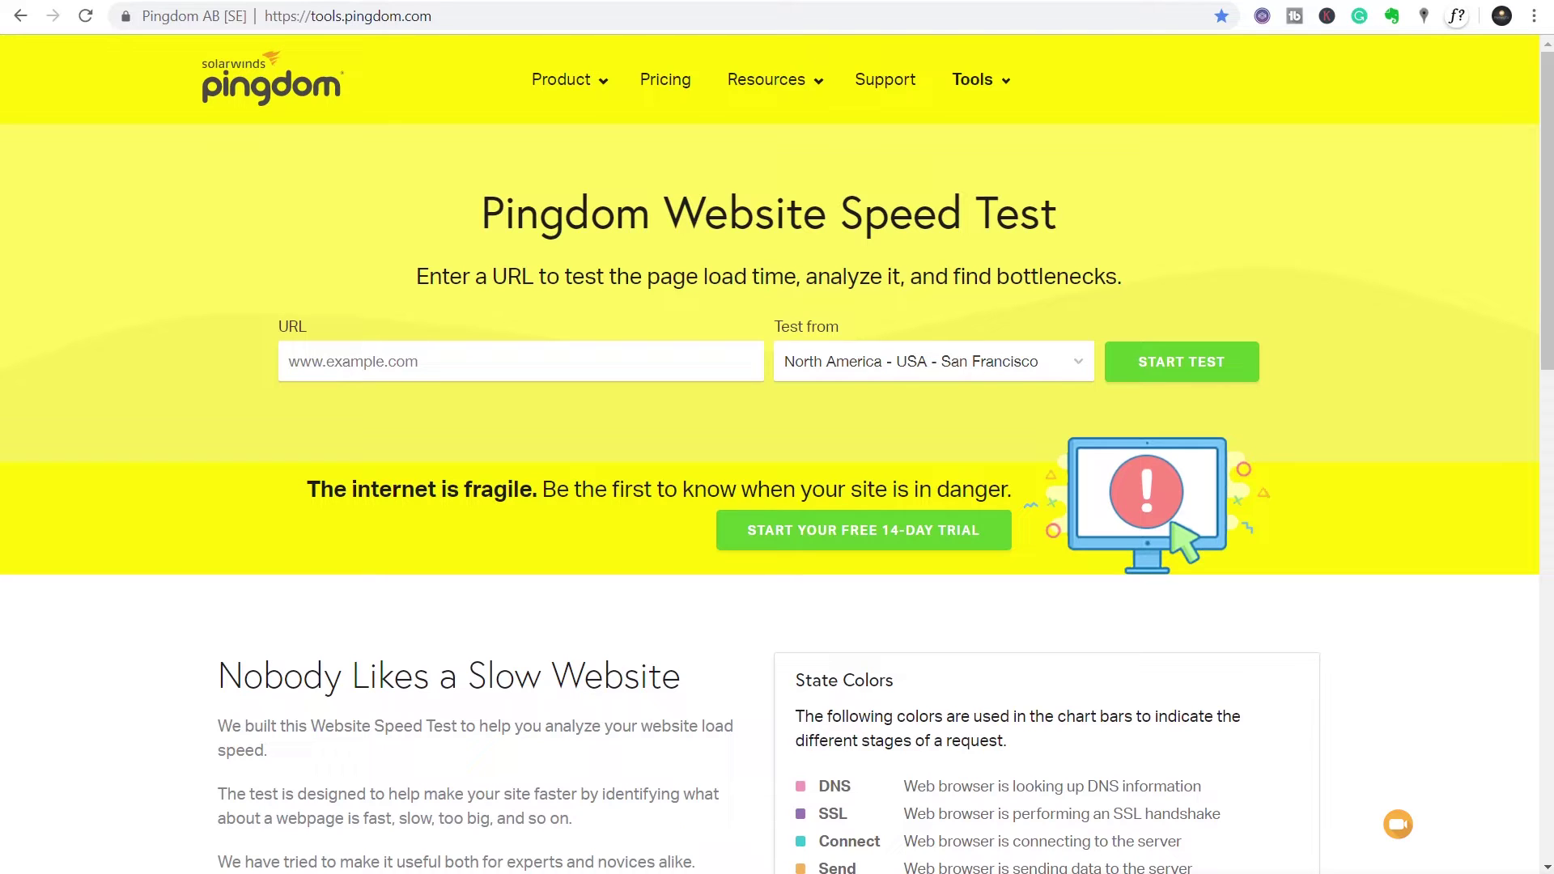
left_click(357, 364)
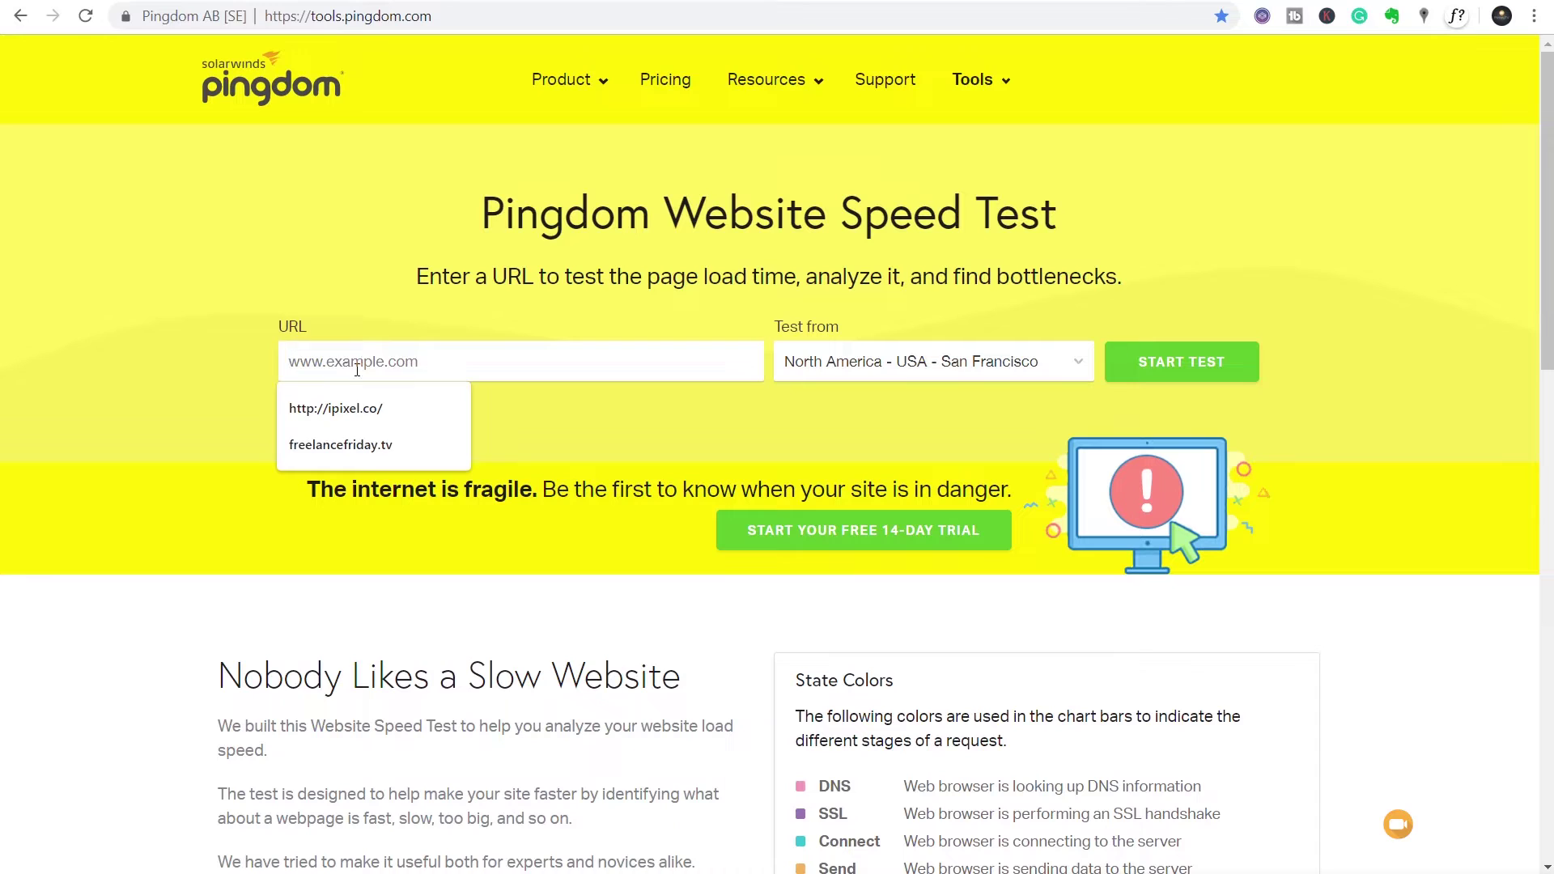
left_click(353, 411)
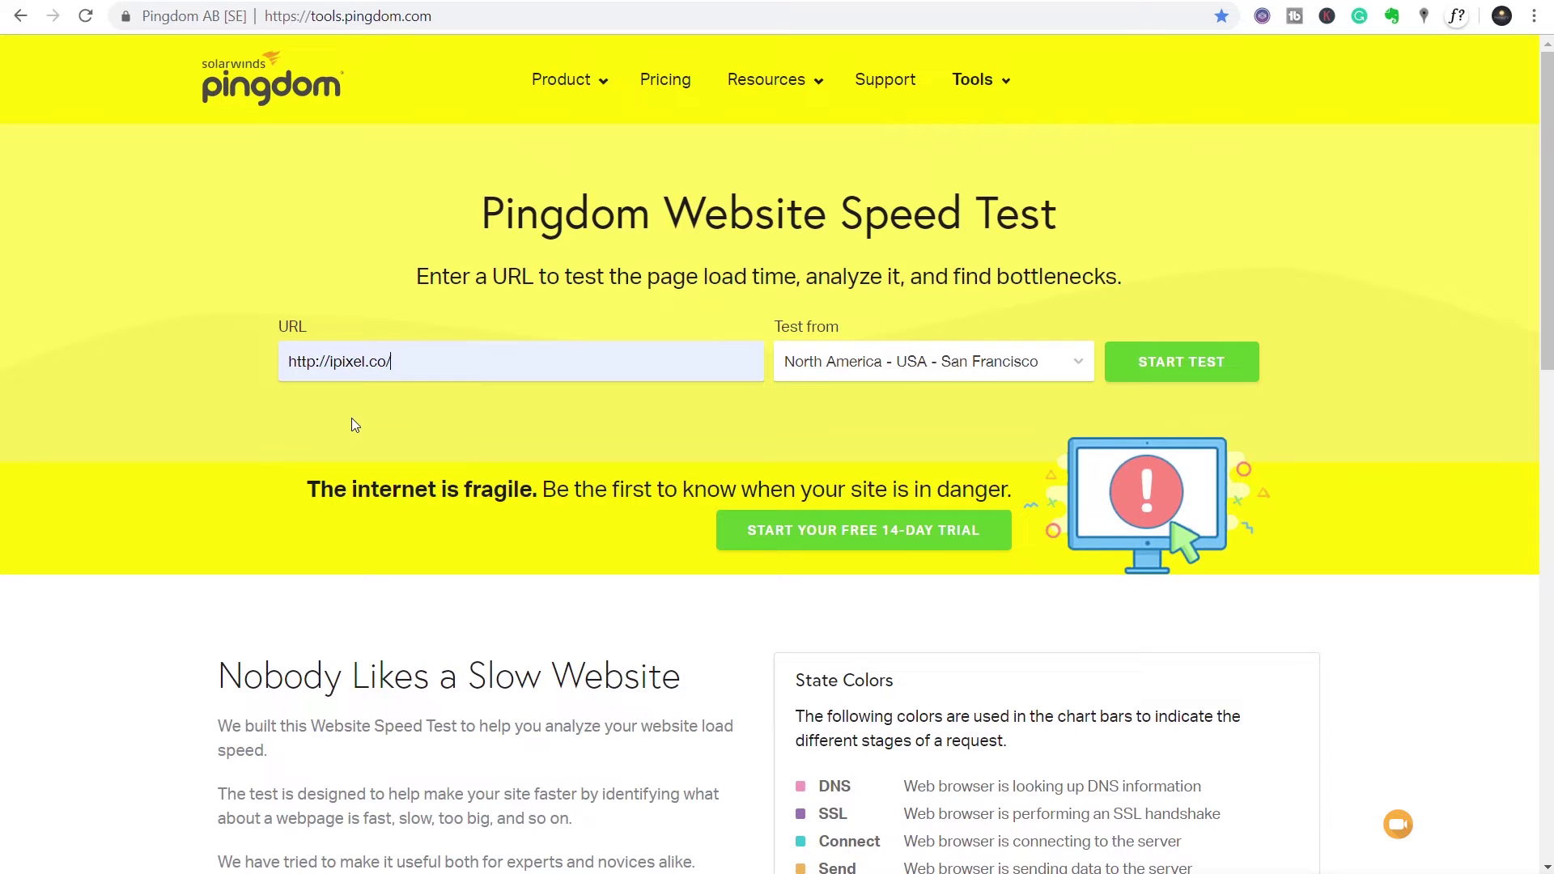
left_click(912, 377)
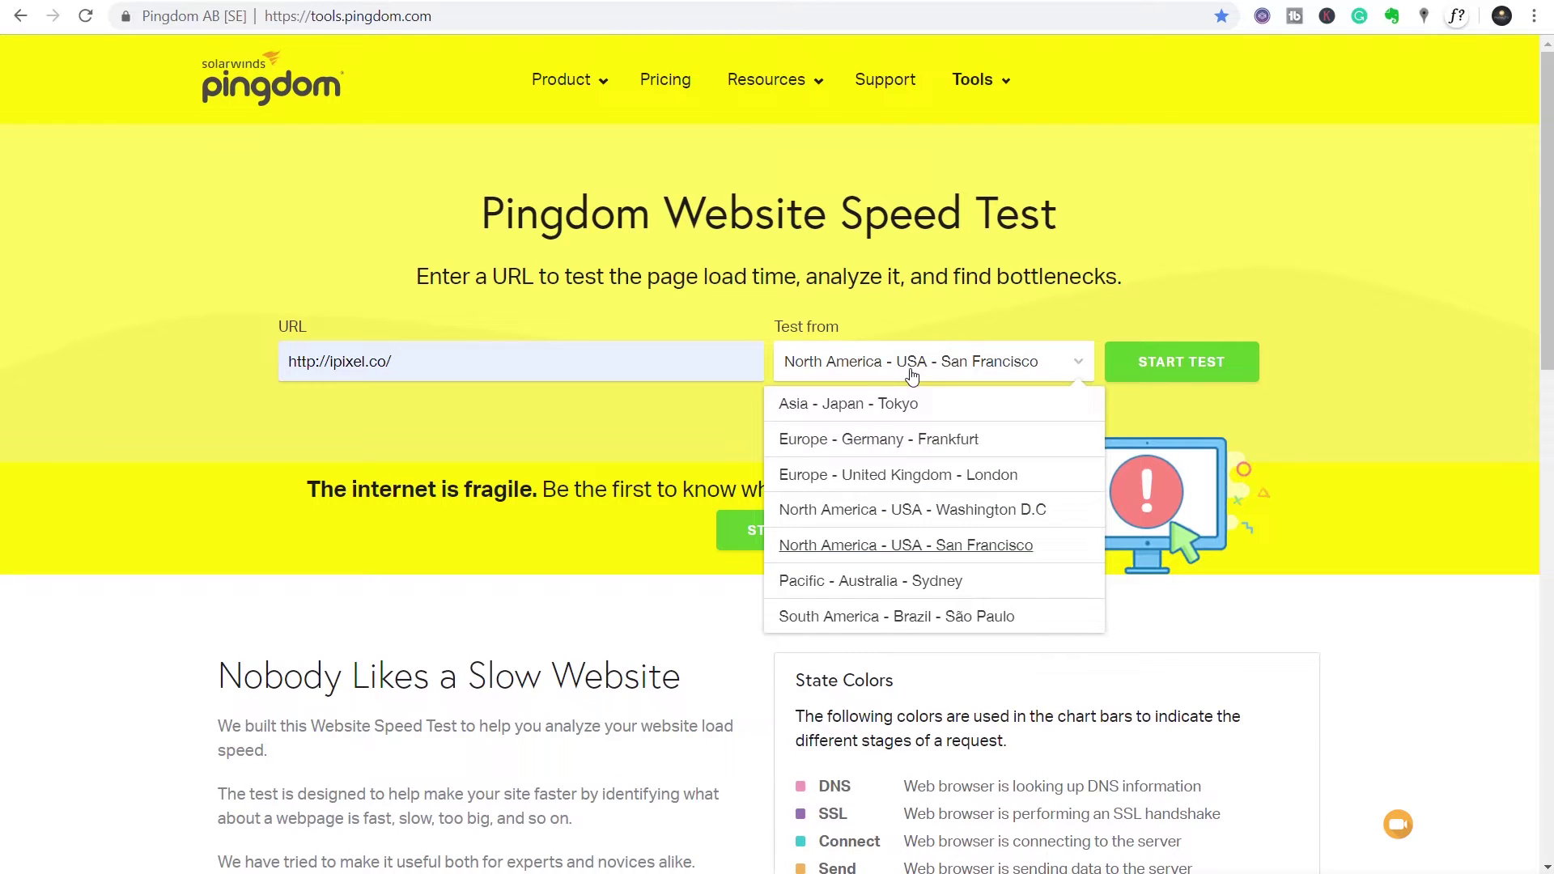
left_click(864, 477)
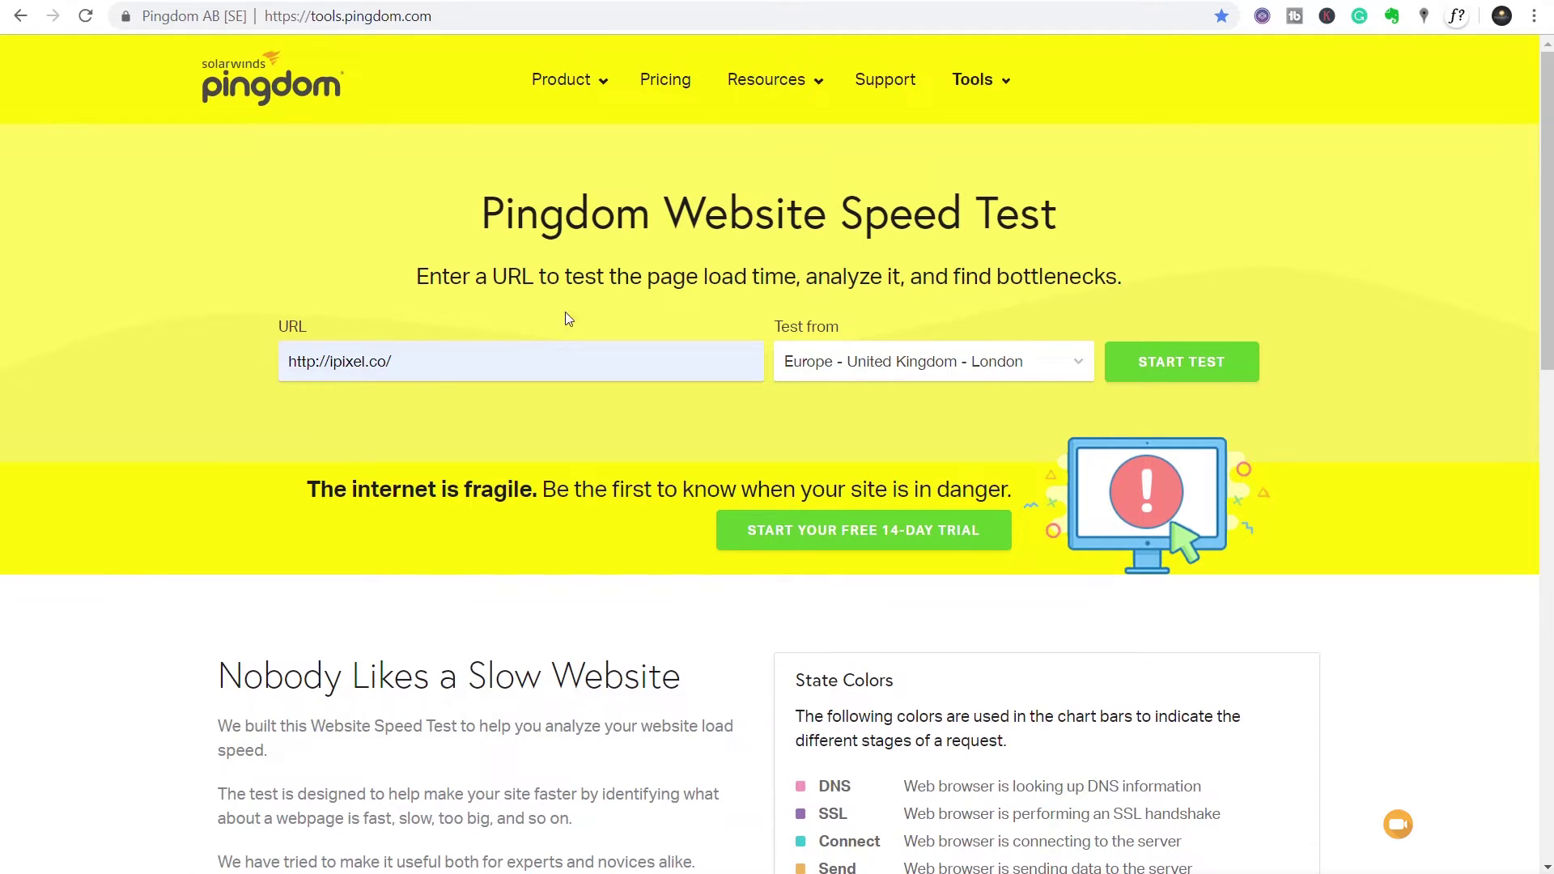
left_click(1176, 360)
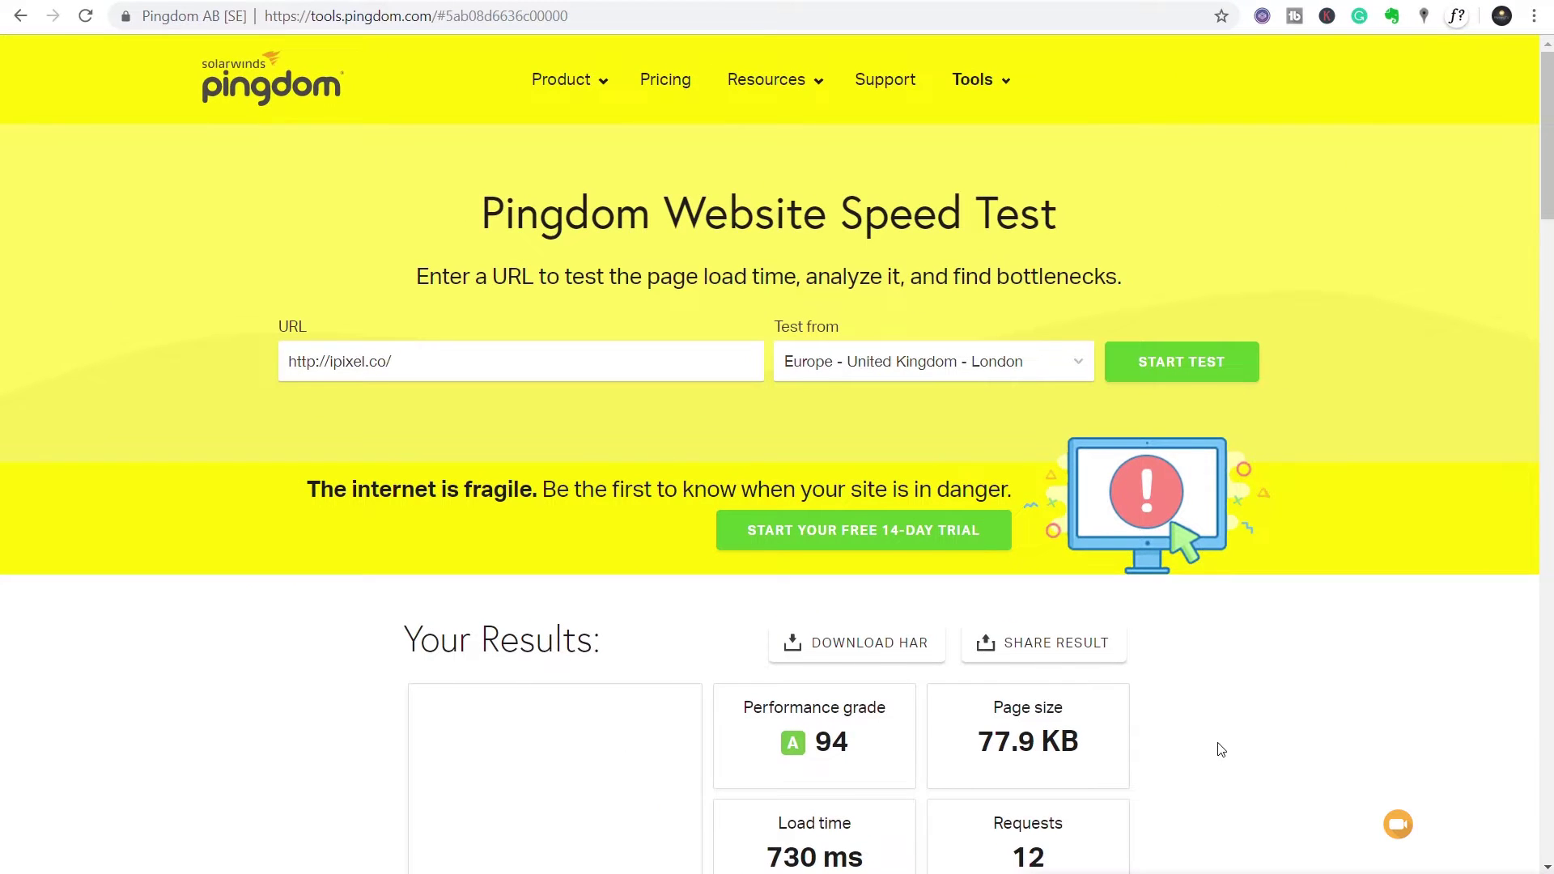
Scroll down to review Pingdom's results: grade 94, 77.9 KB, 730 ms, 12 requests.
scroll(1221, 749, "down", 1)
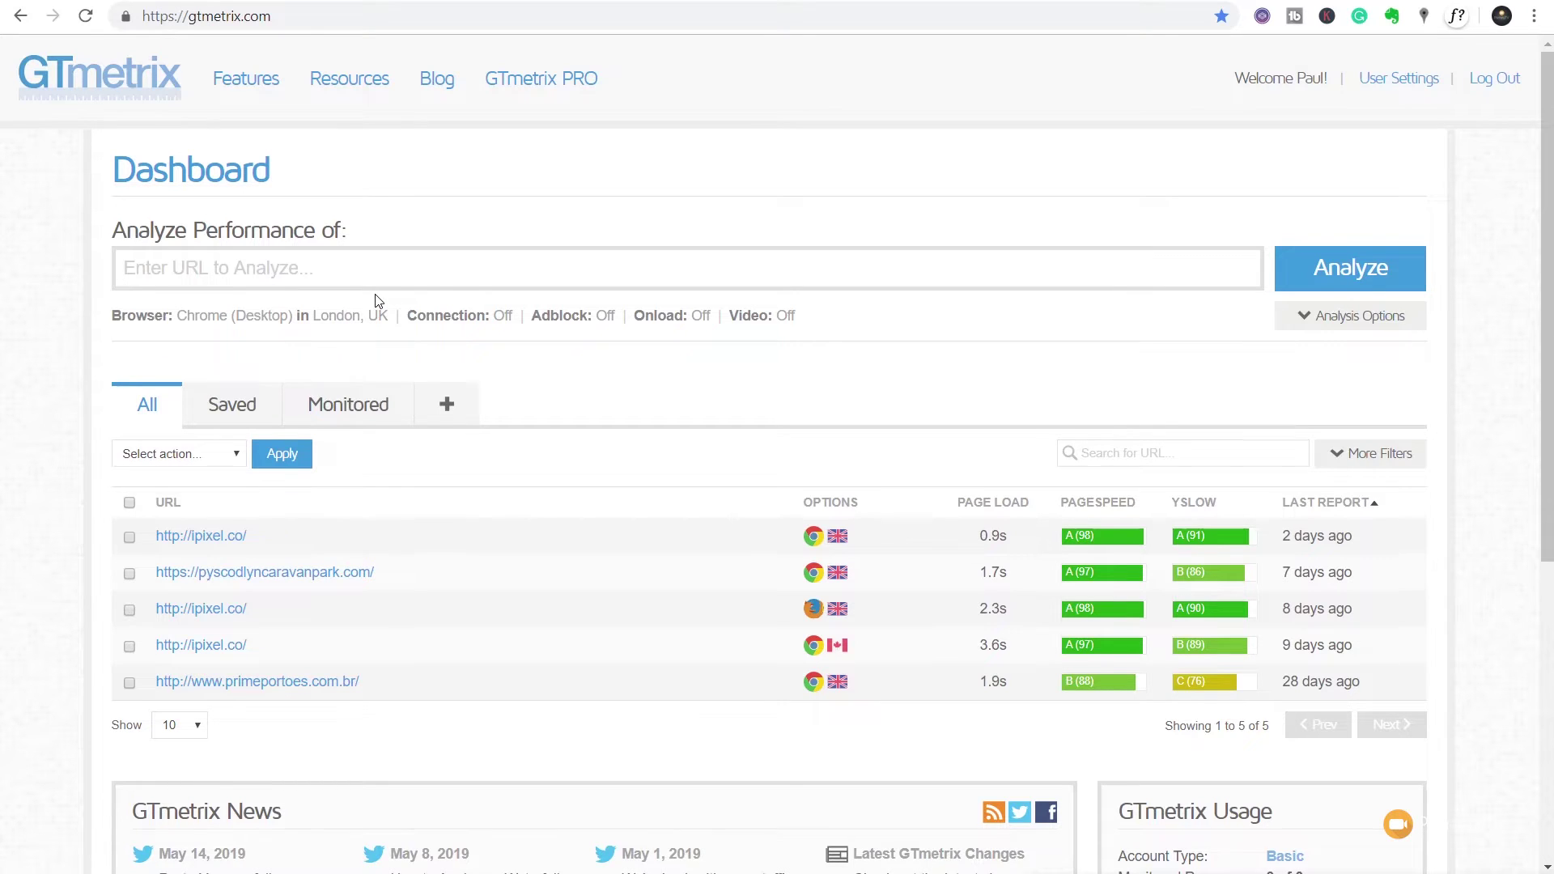
left_click(243, 271)
left_click(218, 313)
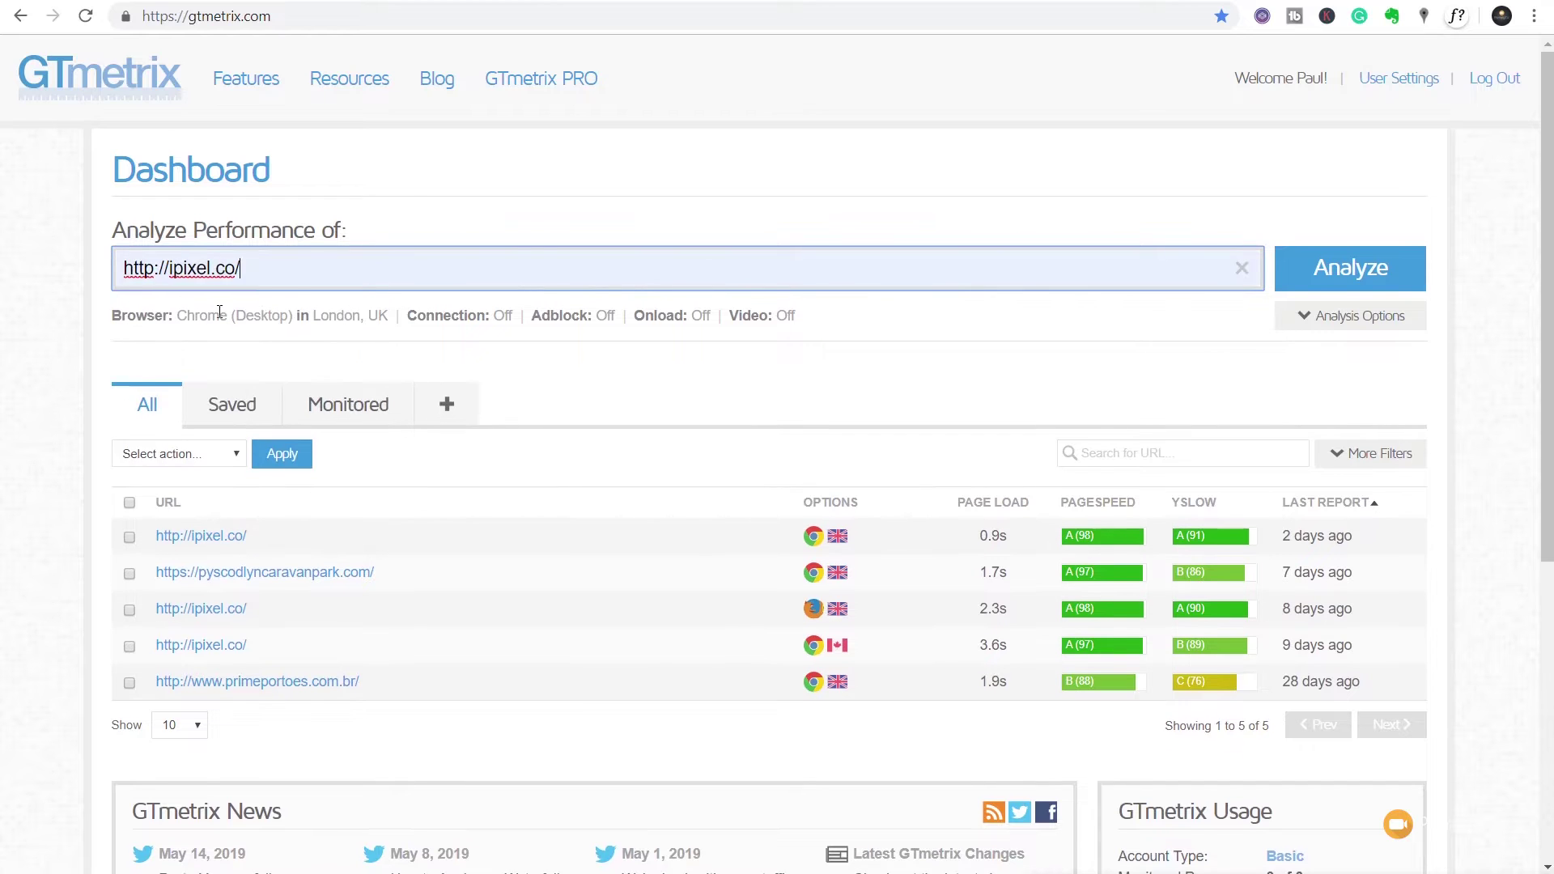
left_click(1382, 271)
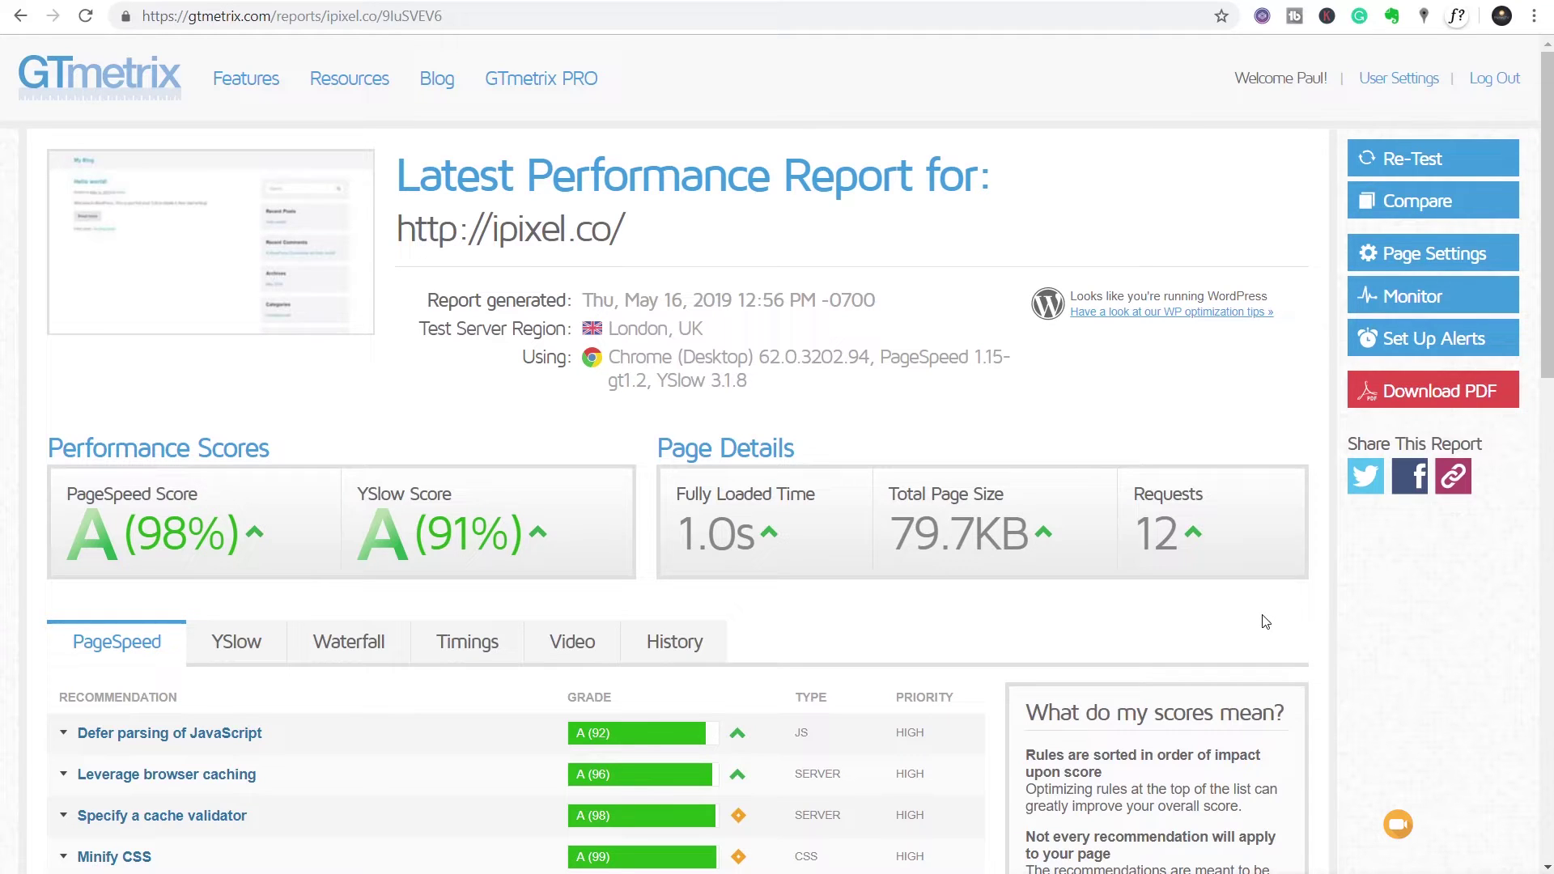
Scroll down the GTmetrix report and switch its recommendations to YSlow.
scroll(1339, 625, "down", 3)
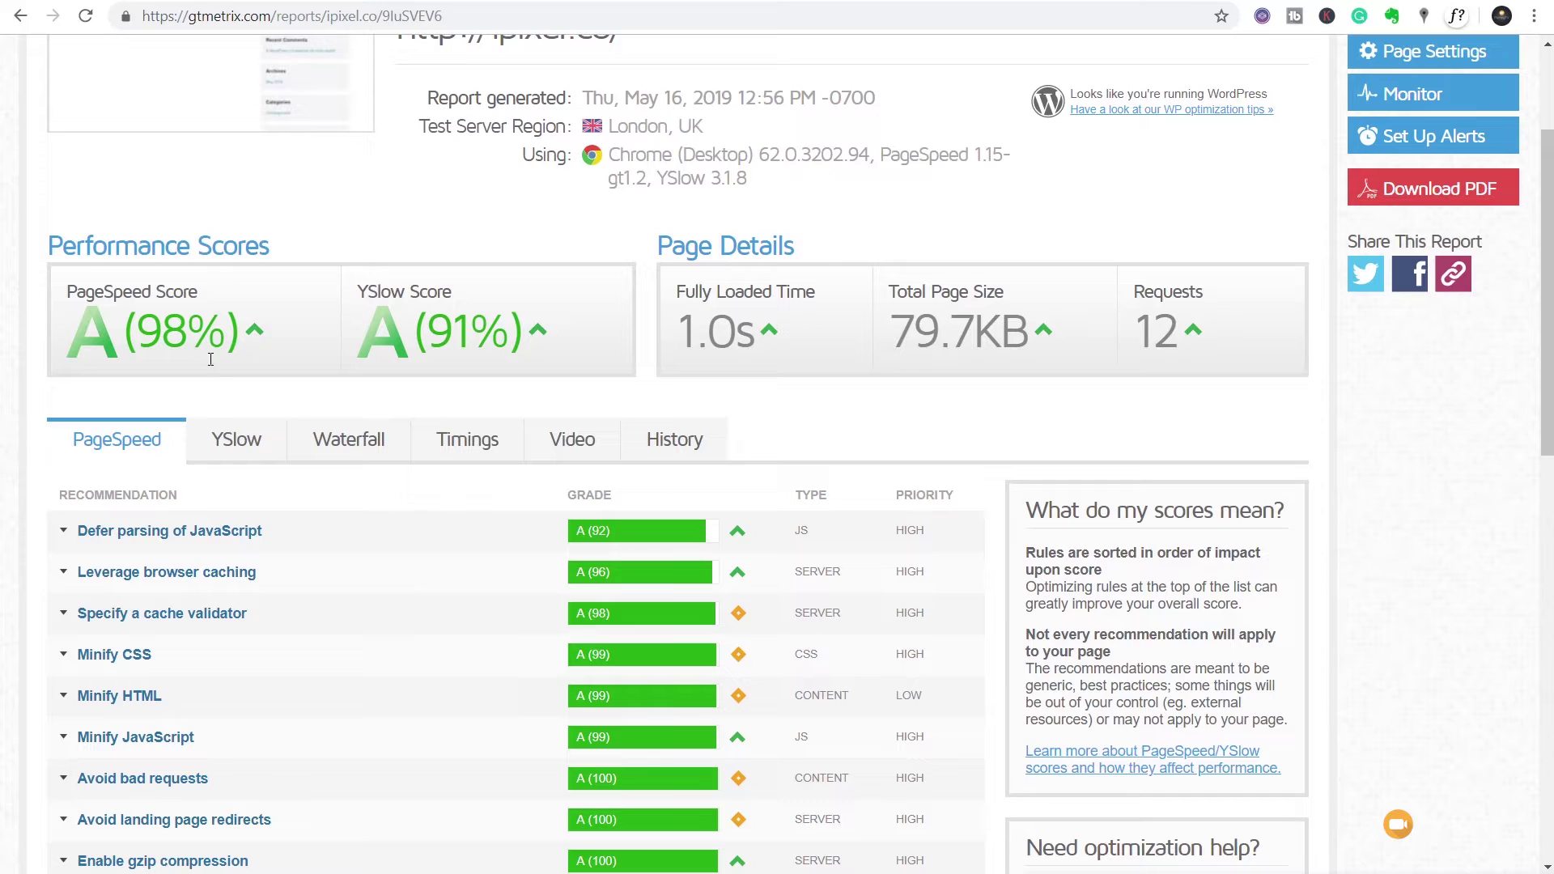
left_click(238, 443)
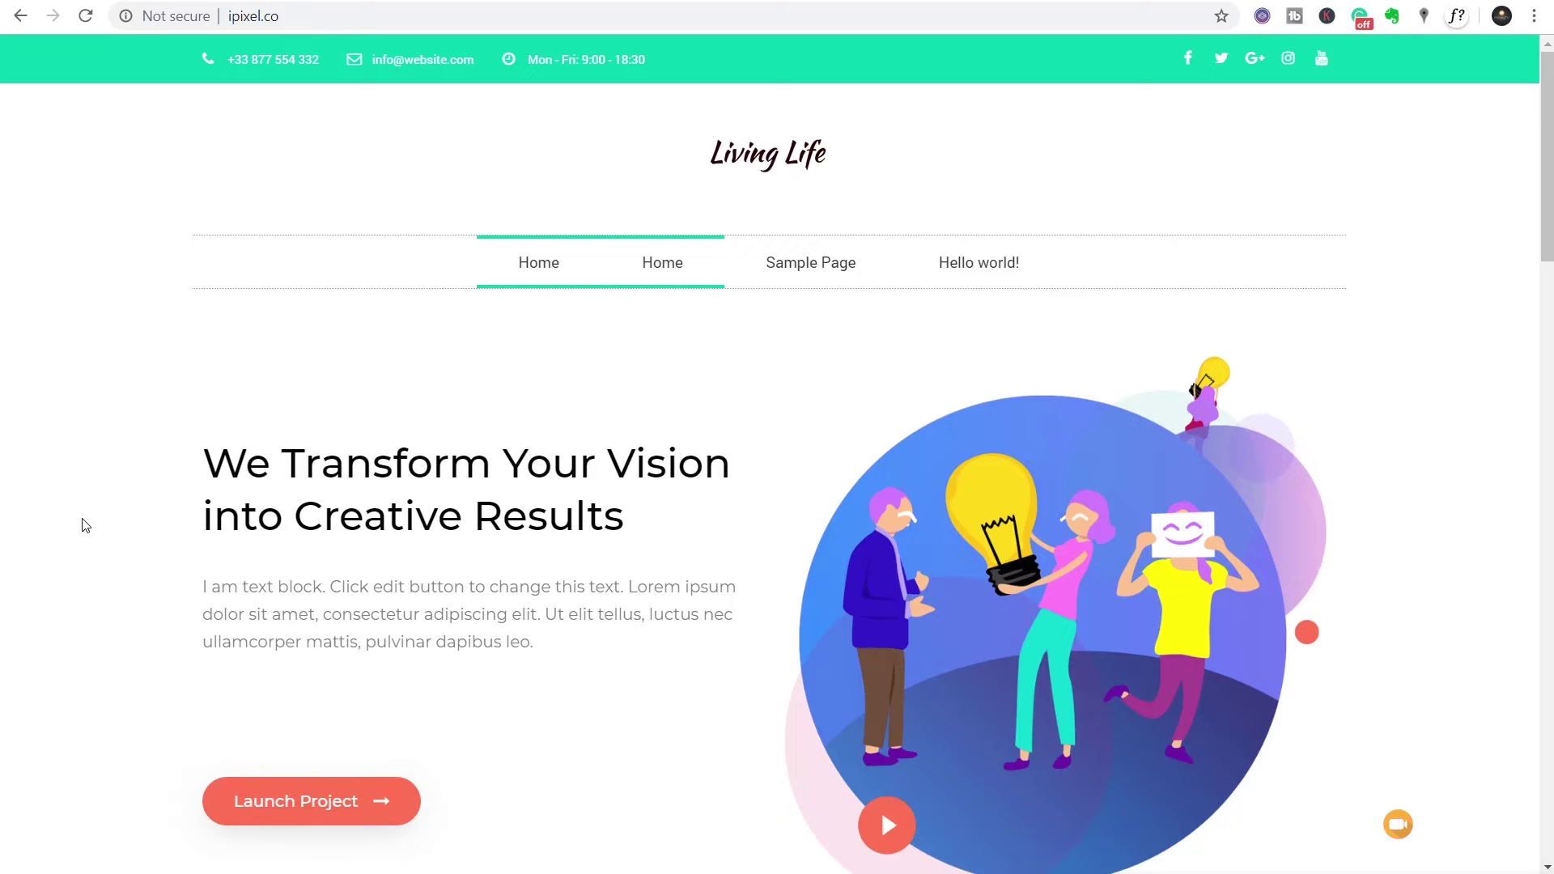
Scroll through the Living Life front page and back up, then return to Pingdom.
scroll(91, 497, "down", 12)
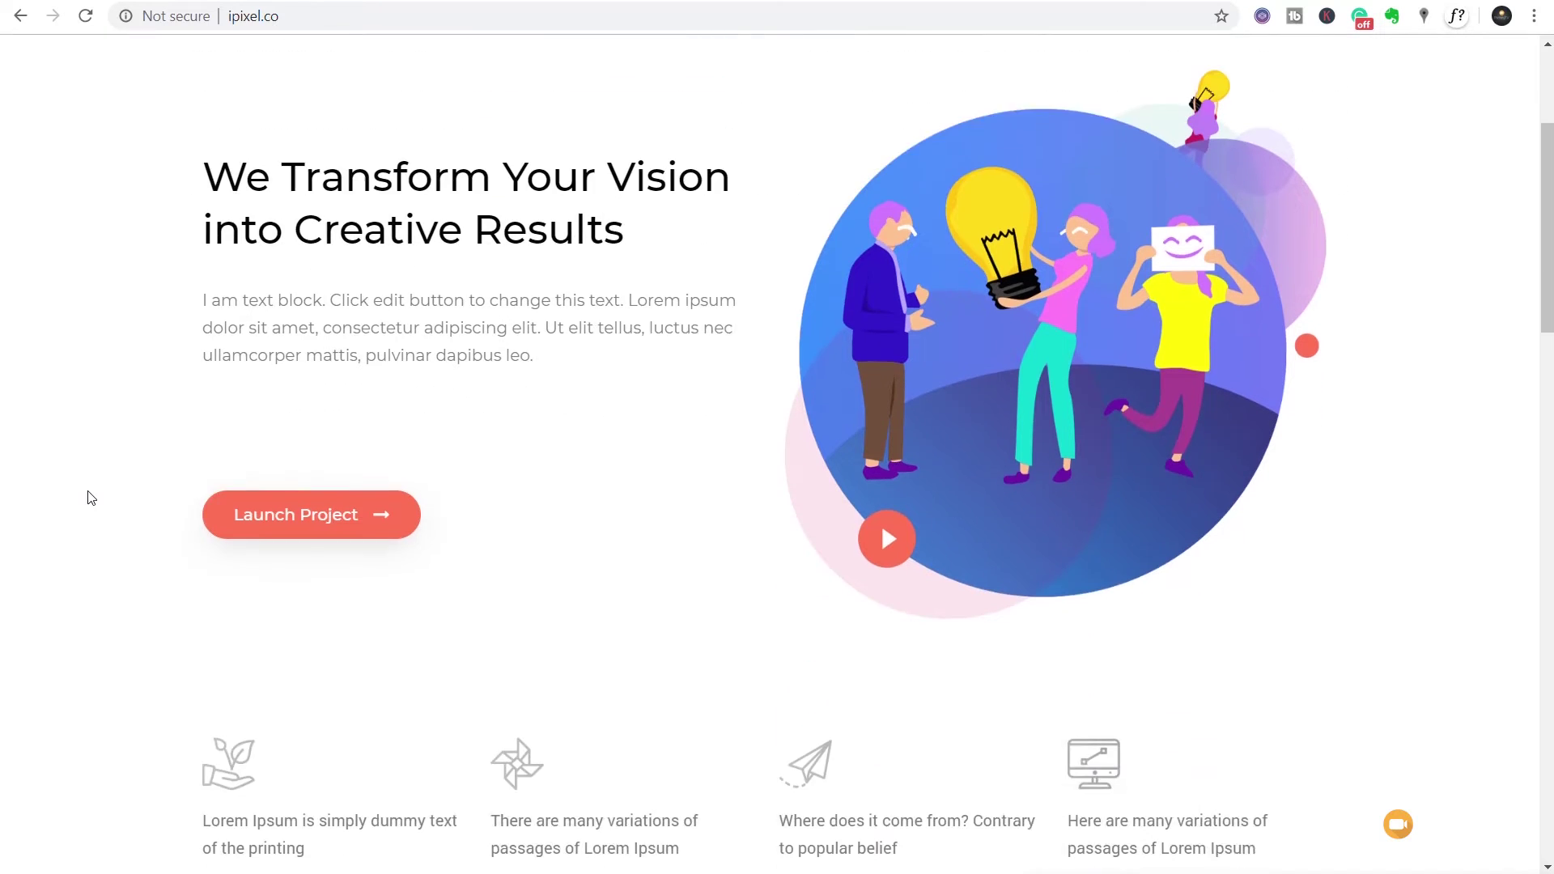
scroll(87, 496, "down", 15)
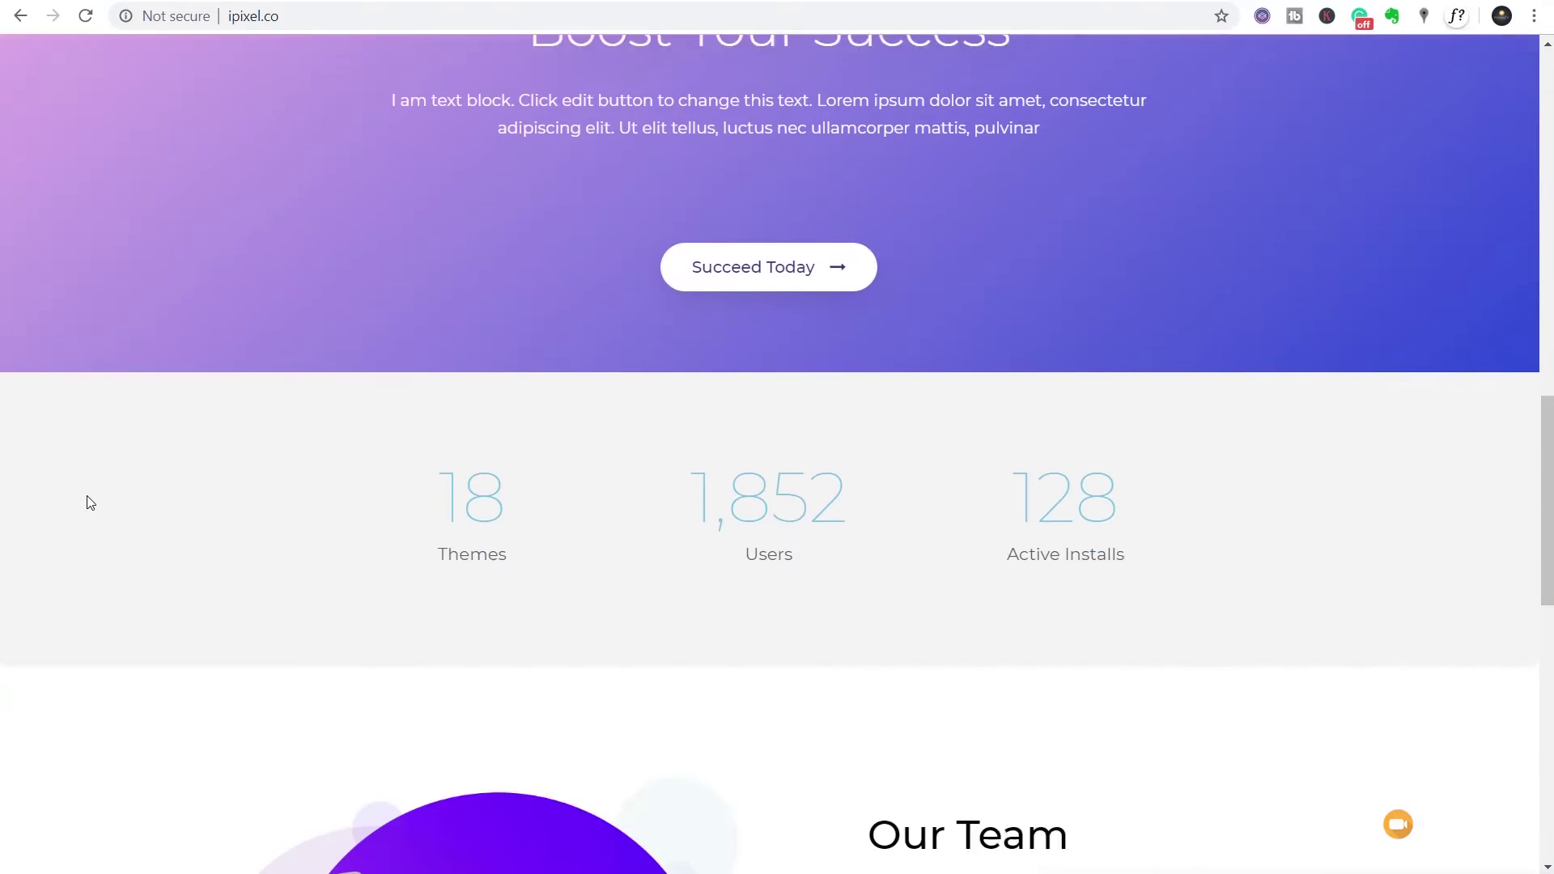
scroll(1278, 561, "up", 15)
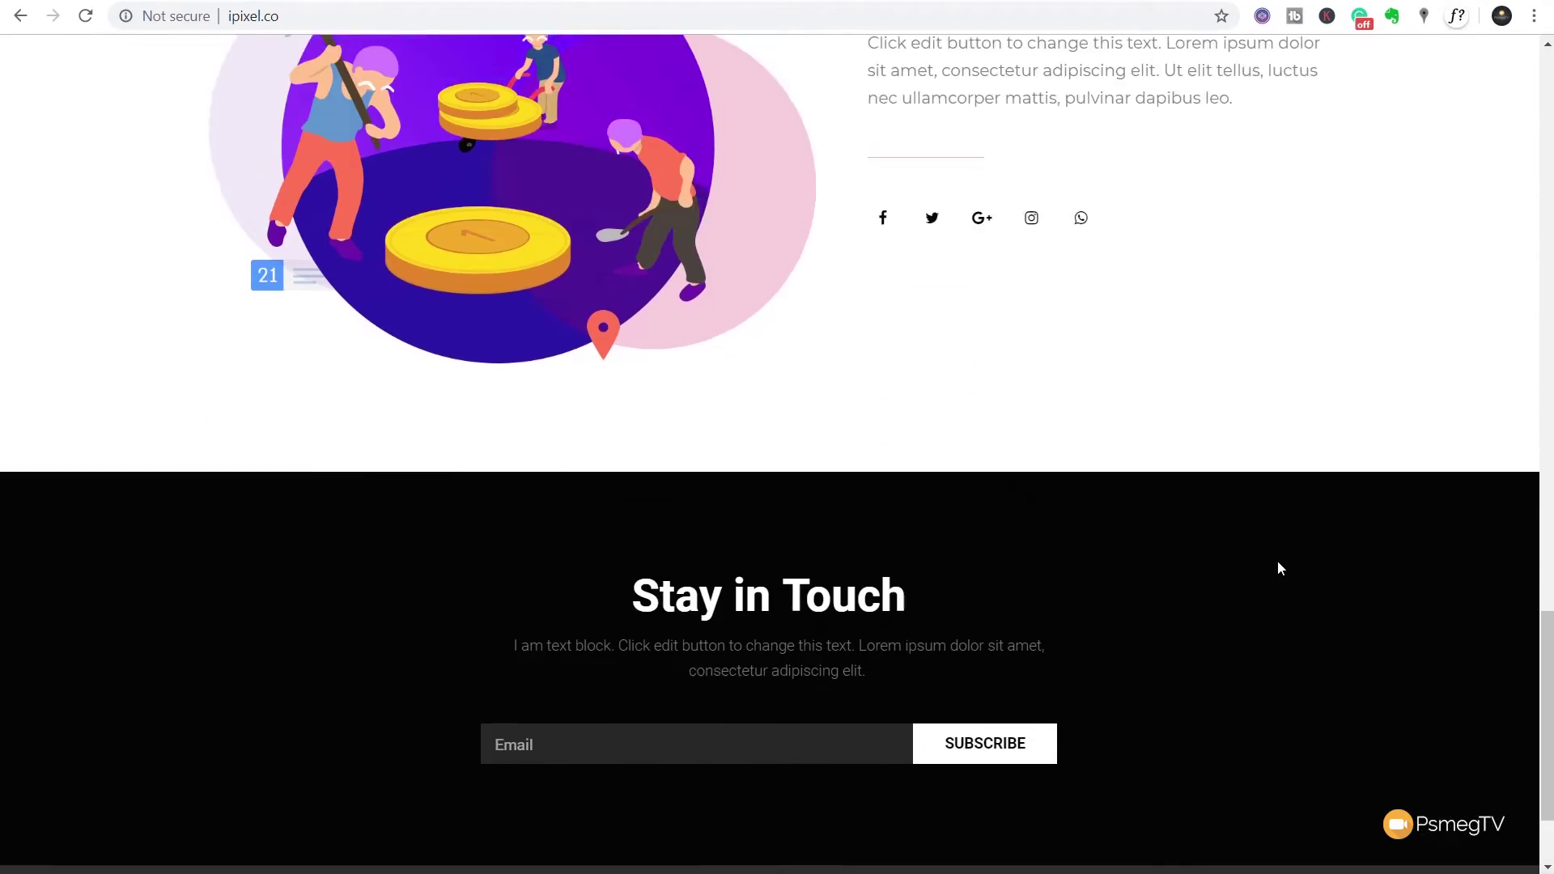
scroll(1277, 561, "up", 10)
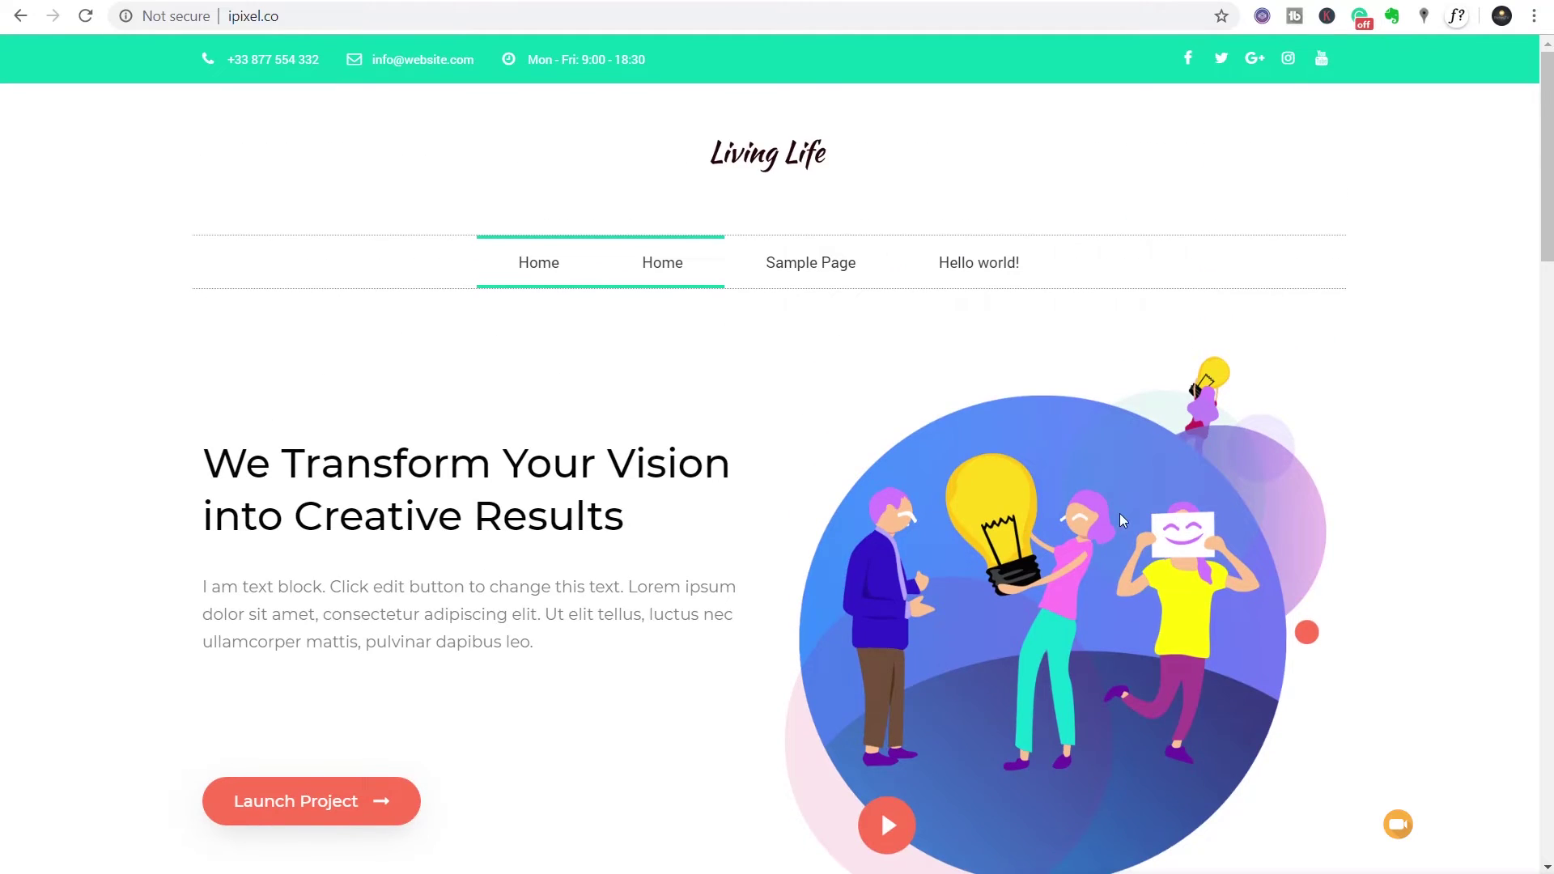
key("ctrl+Tab")
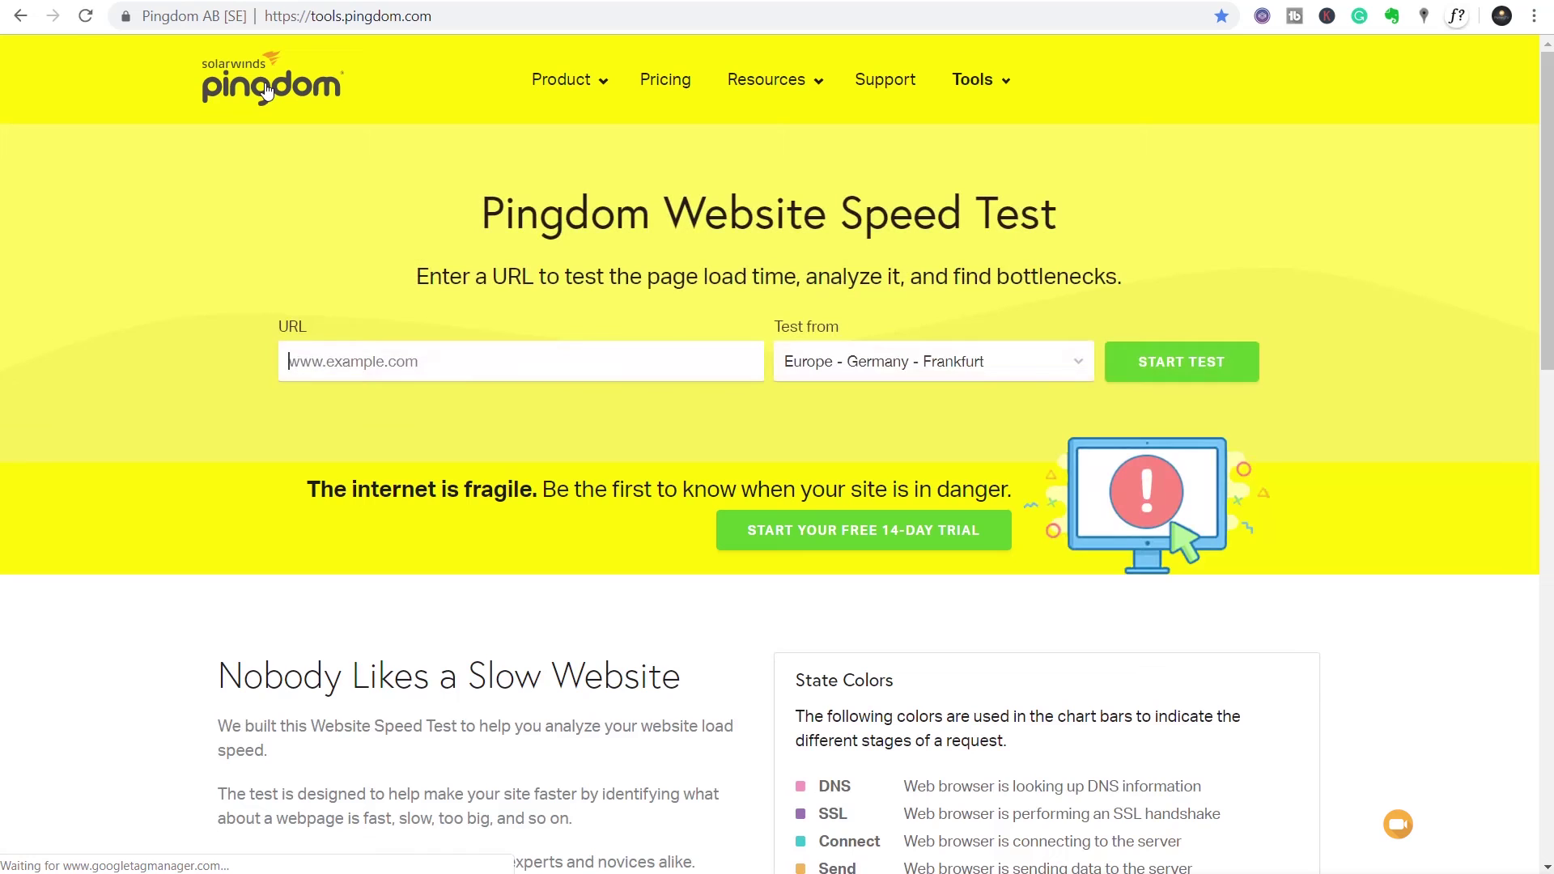
left_click(347, 361)
left_click(357, 400)
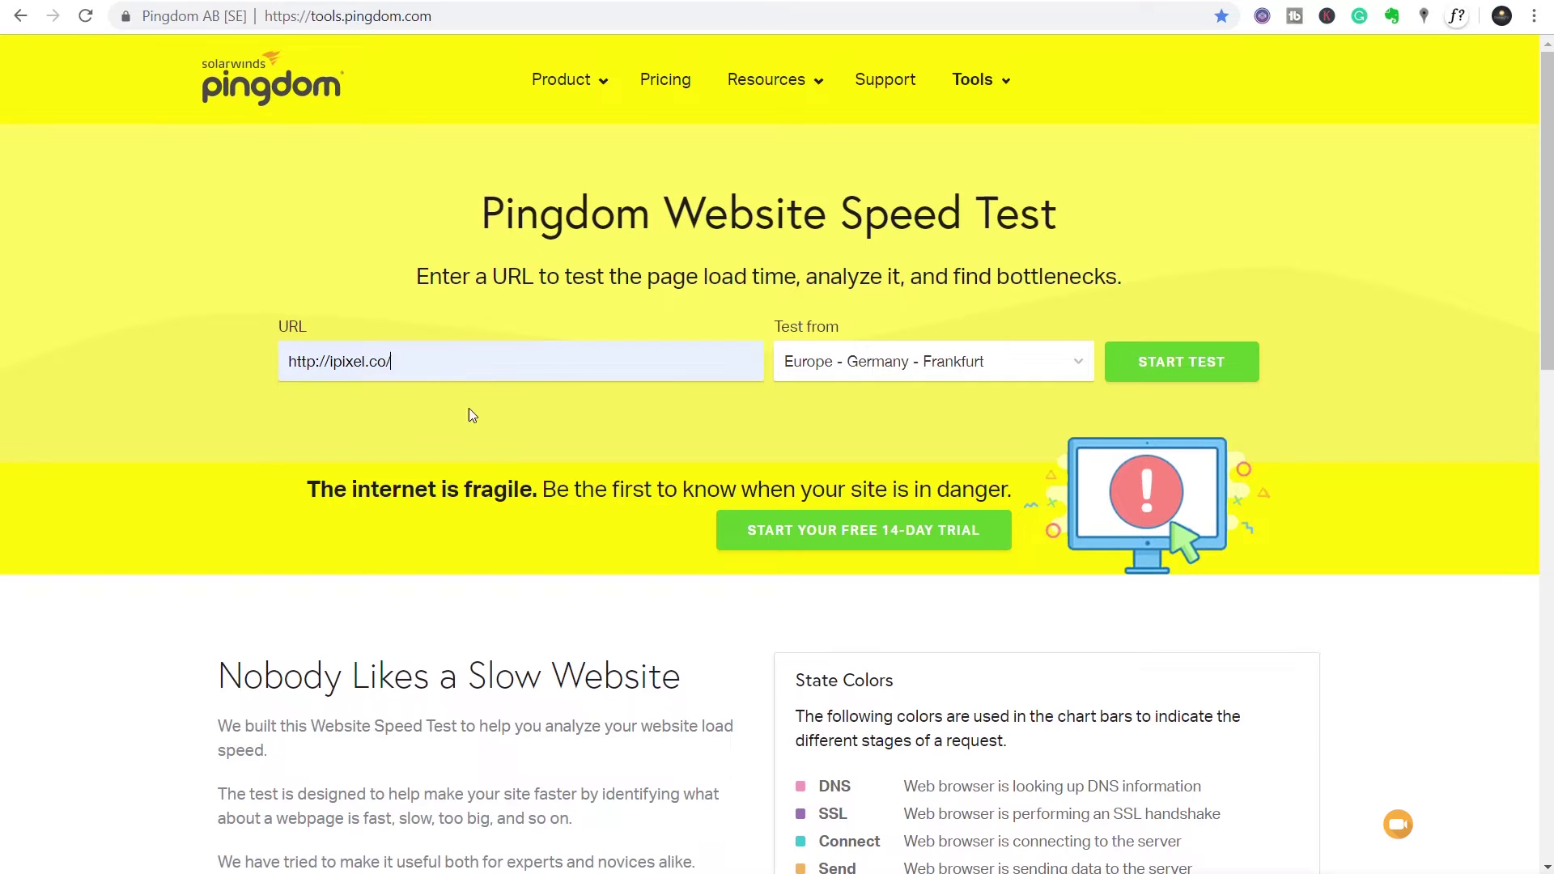
left_click(911, 363)
left_click(880, 473)
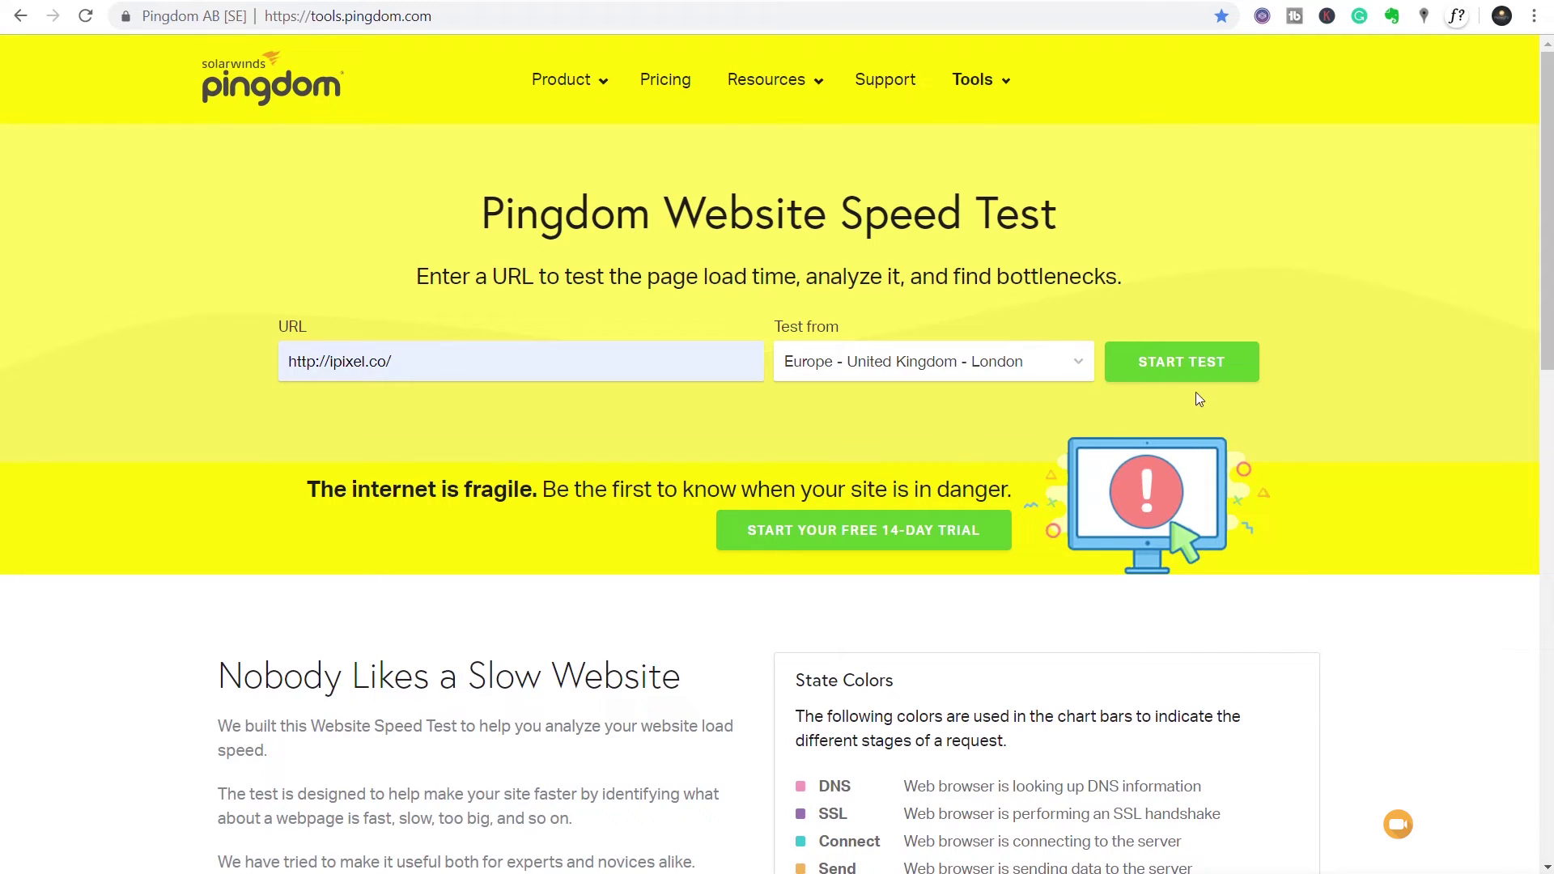
left_click(1201, 367)
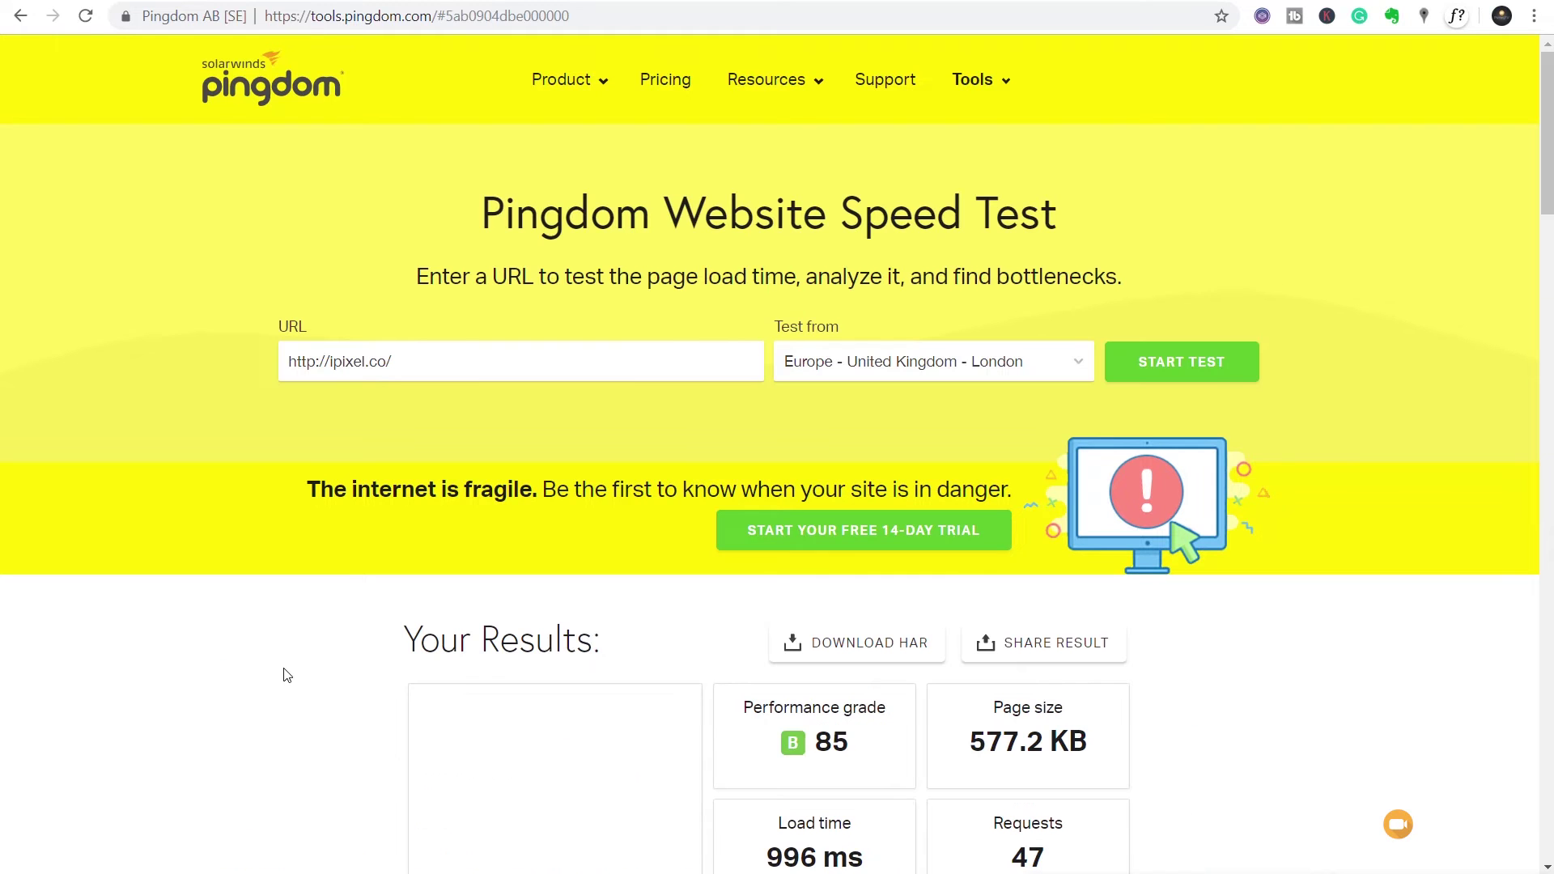
scroll(286, 674, "down", 3)
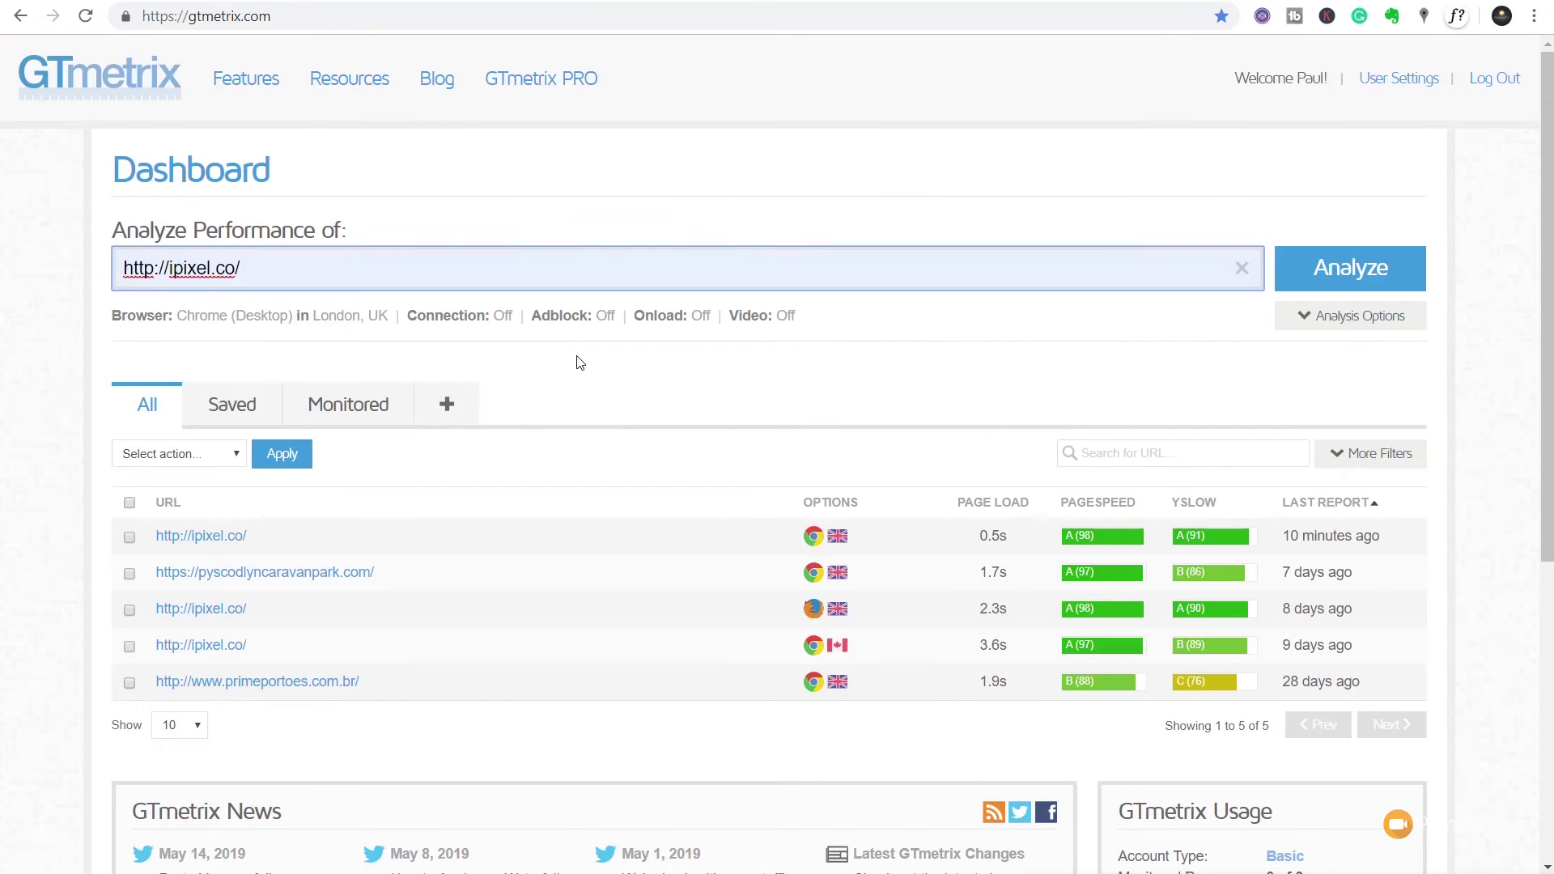
left_click(1342, 277)
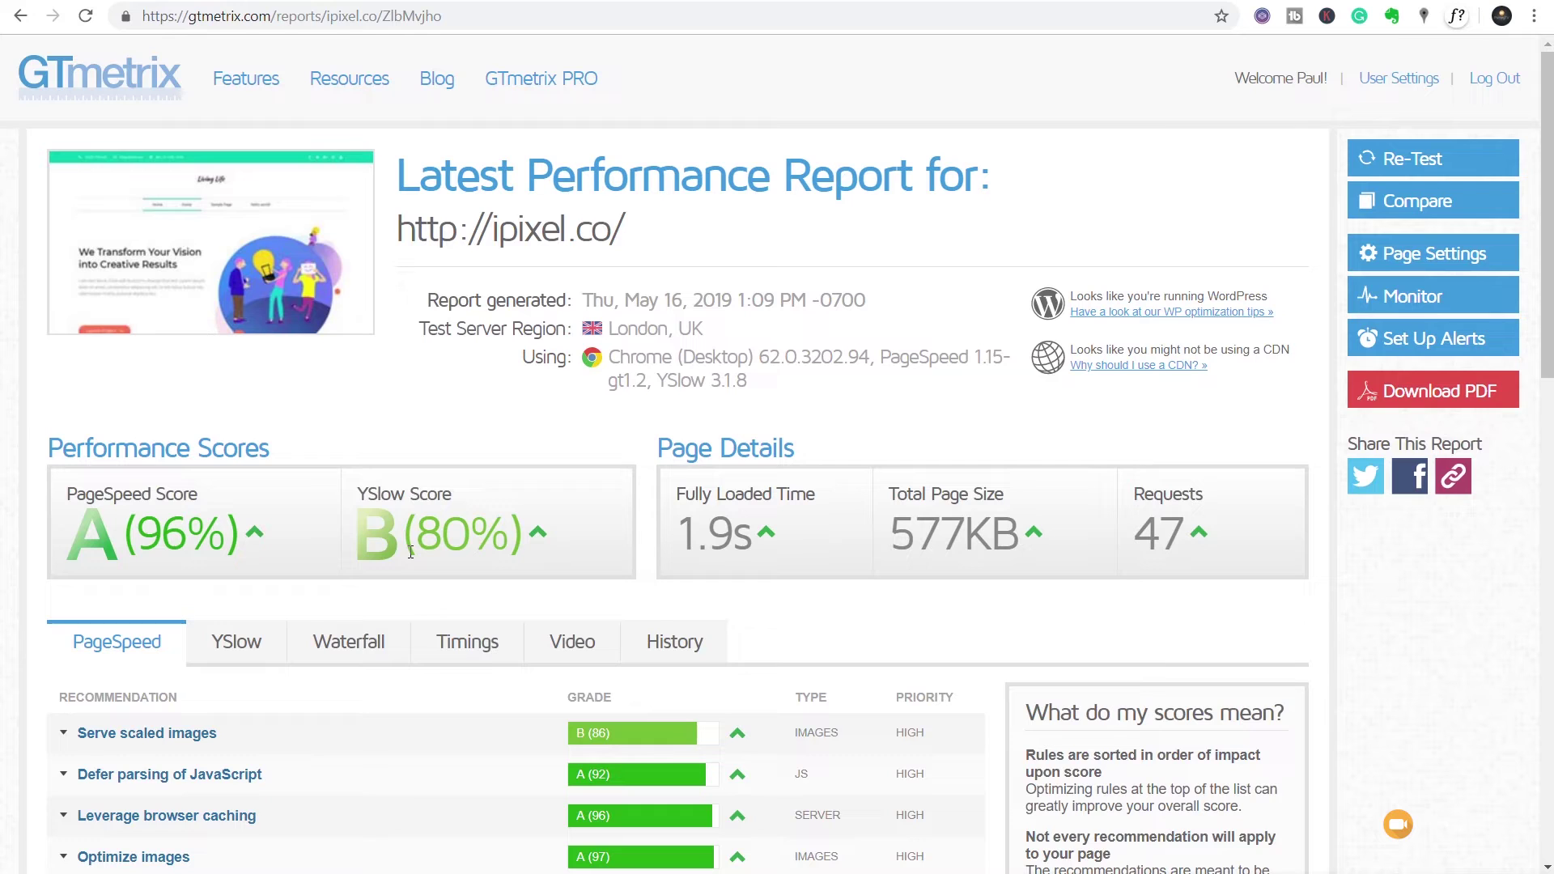
scroll(411, 552, "down", 1)
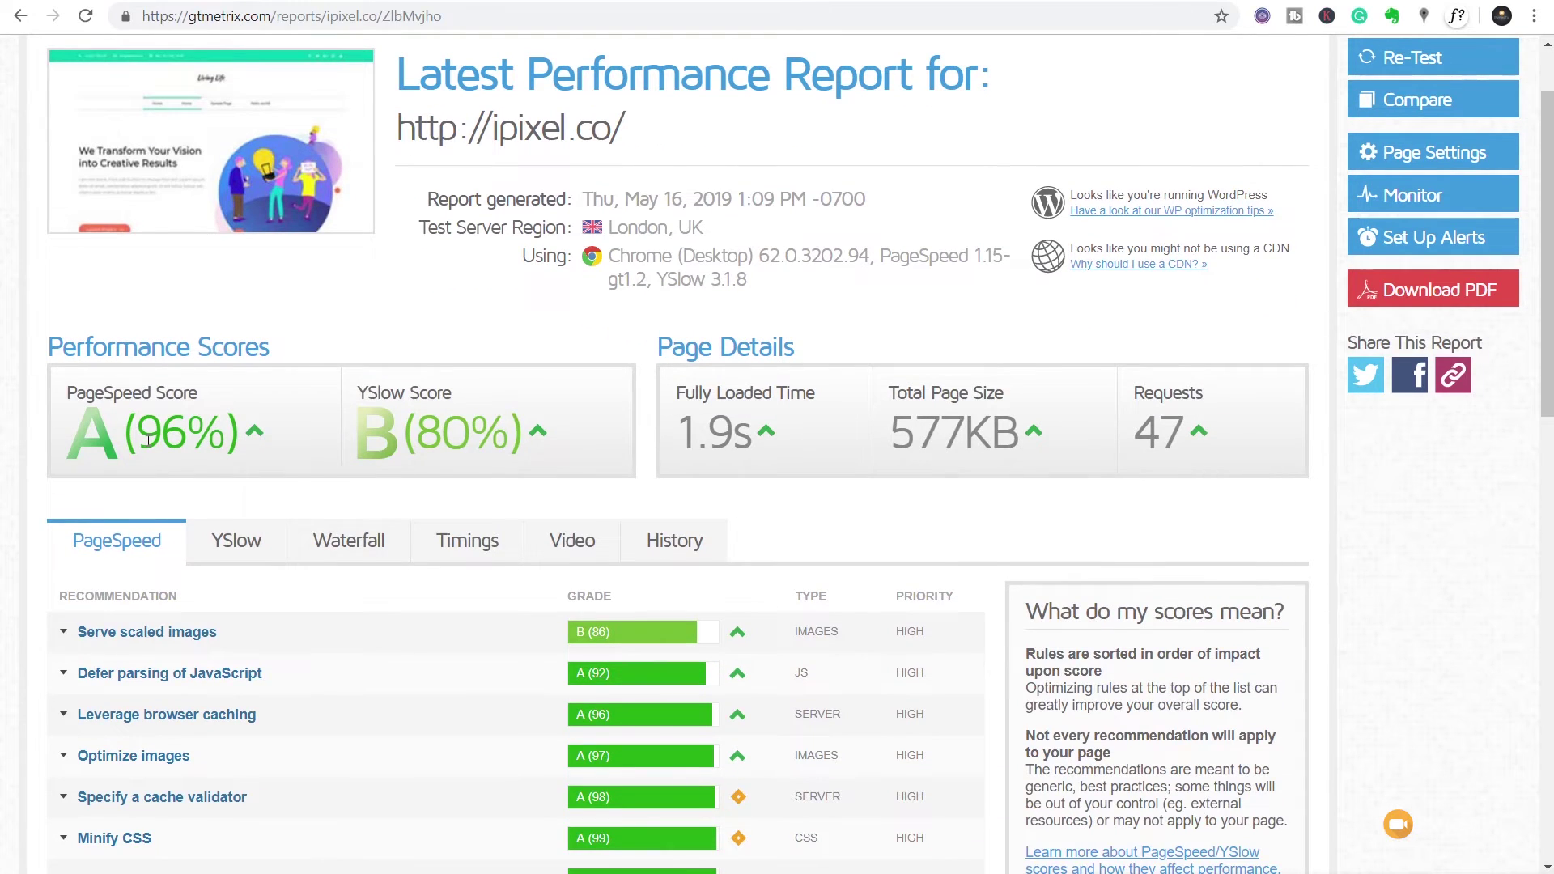
Switch the ipixel.co report's recommendations to the YSlow tab.
left_click(236, 550)
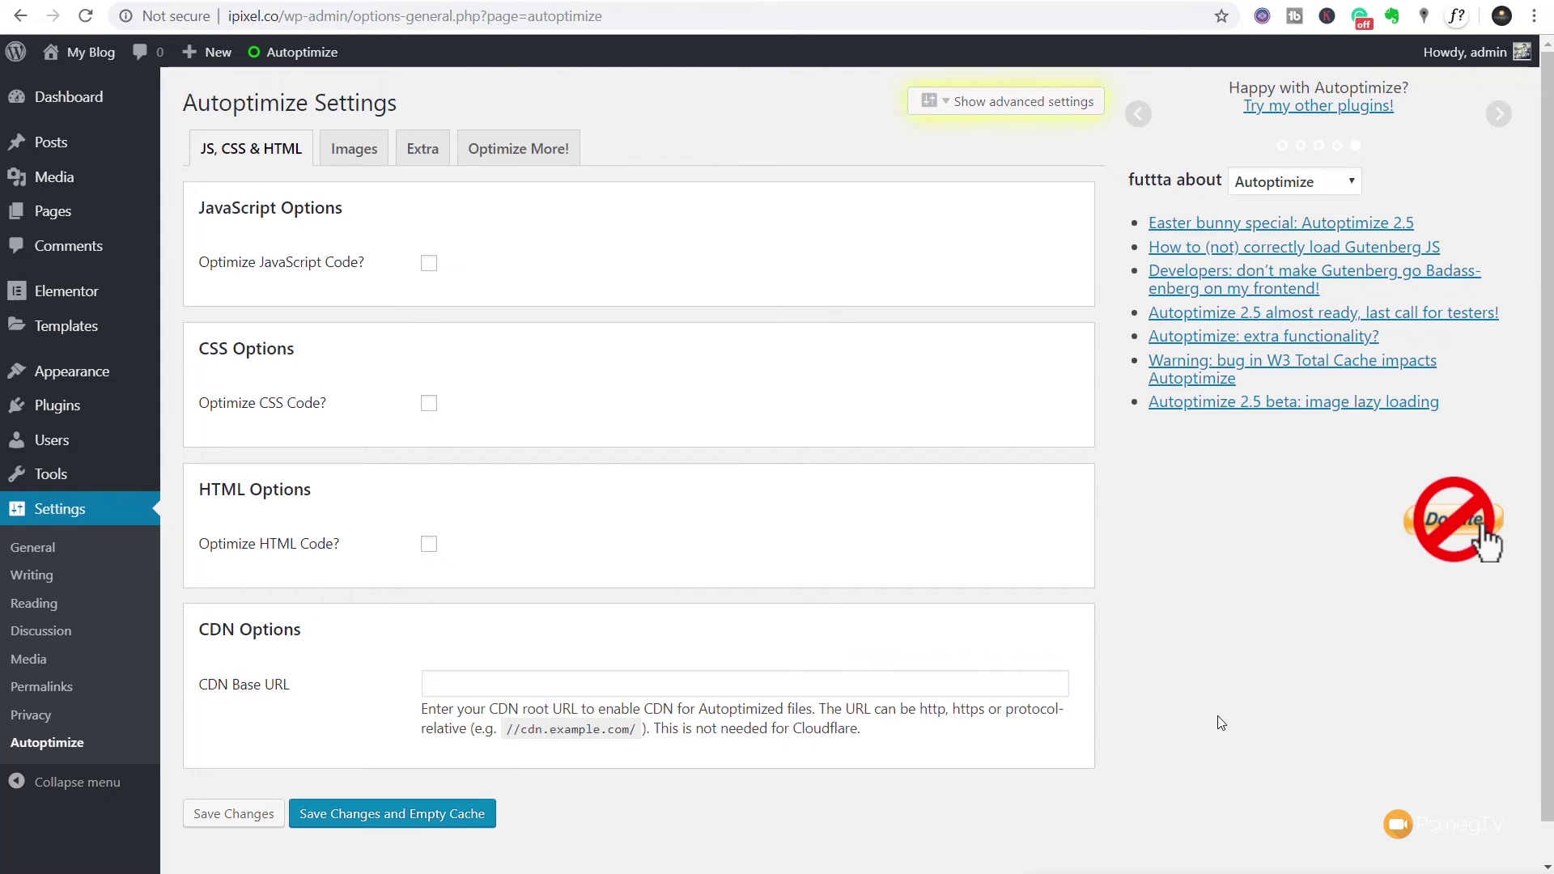
Enable Autoptimize JavaScript, CSS and HTML optimization, then save and empty the cache.
left_click(428, 265)
left_click(429, 404)
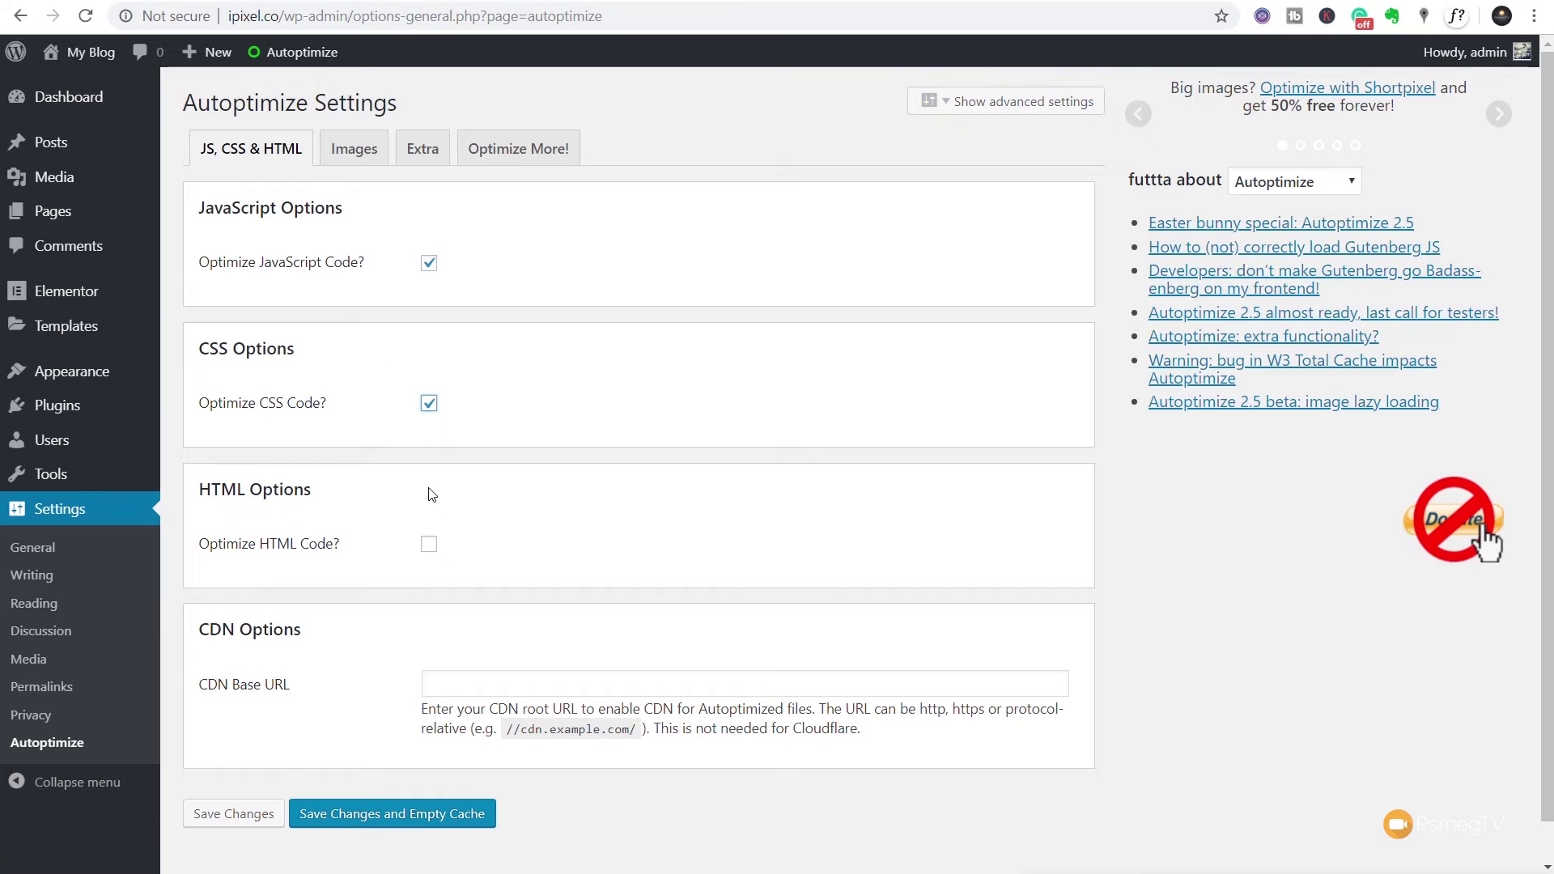
left_click(429, 545)
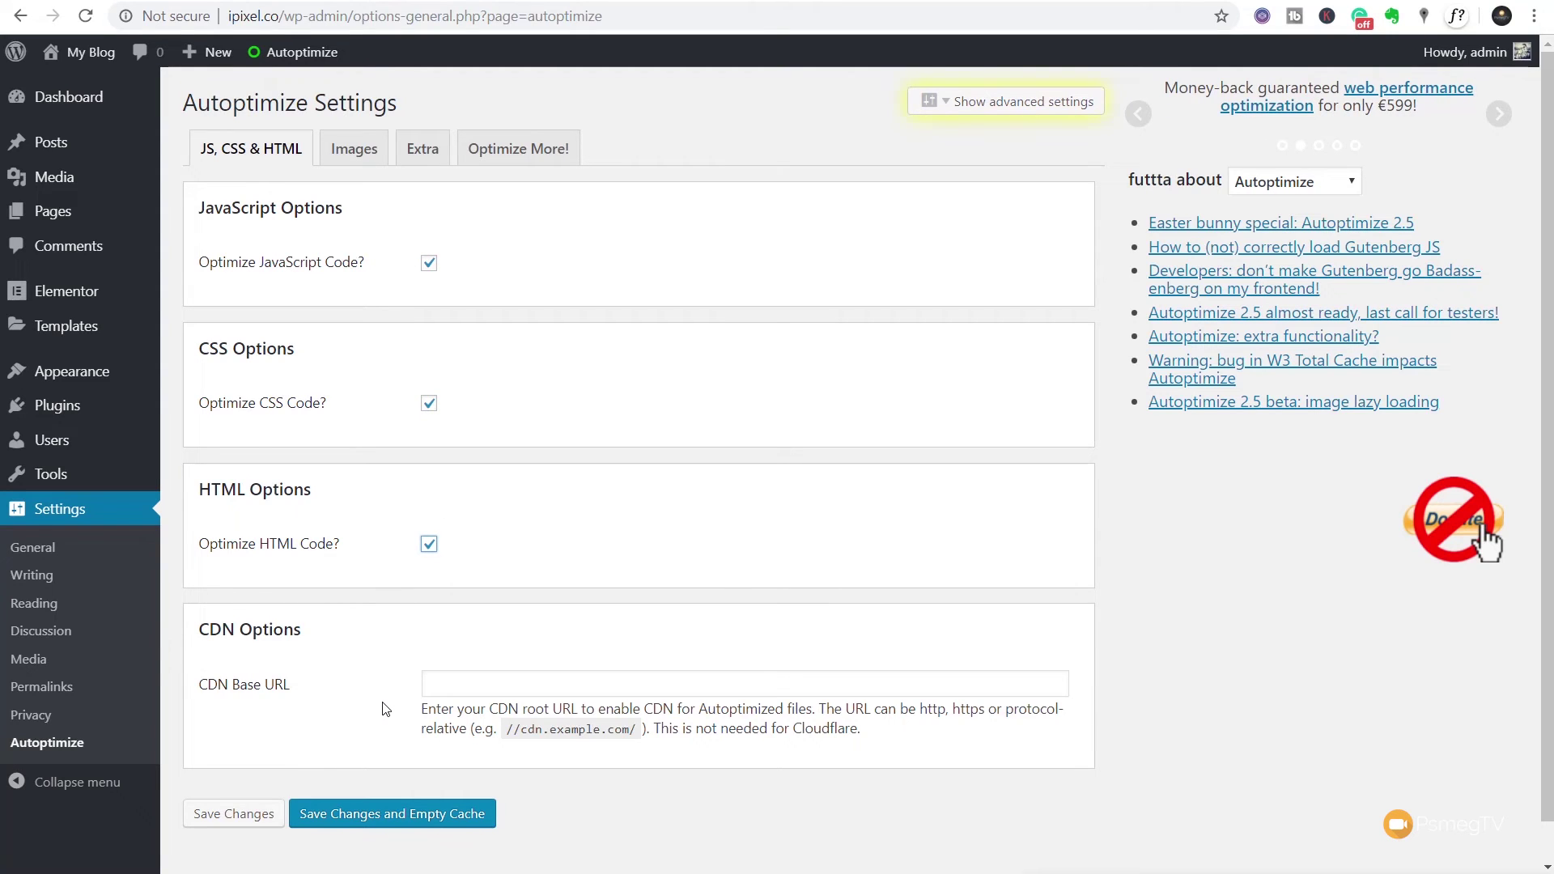
left_click(369, 814)
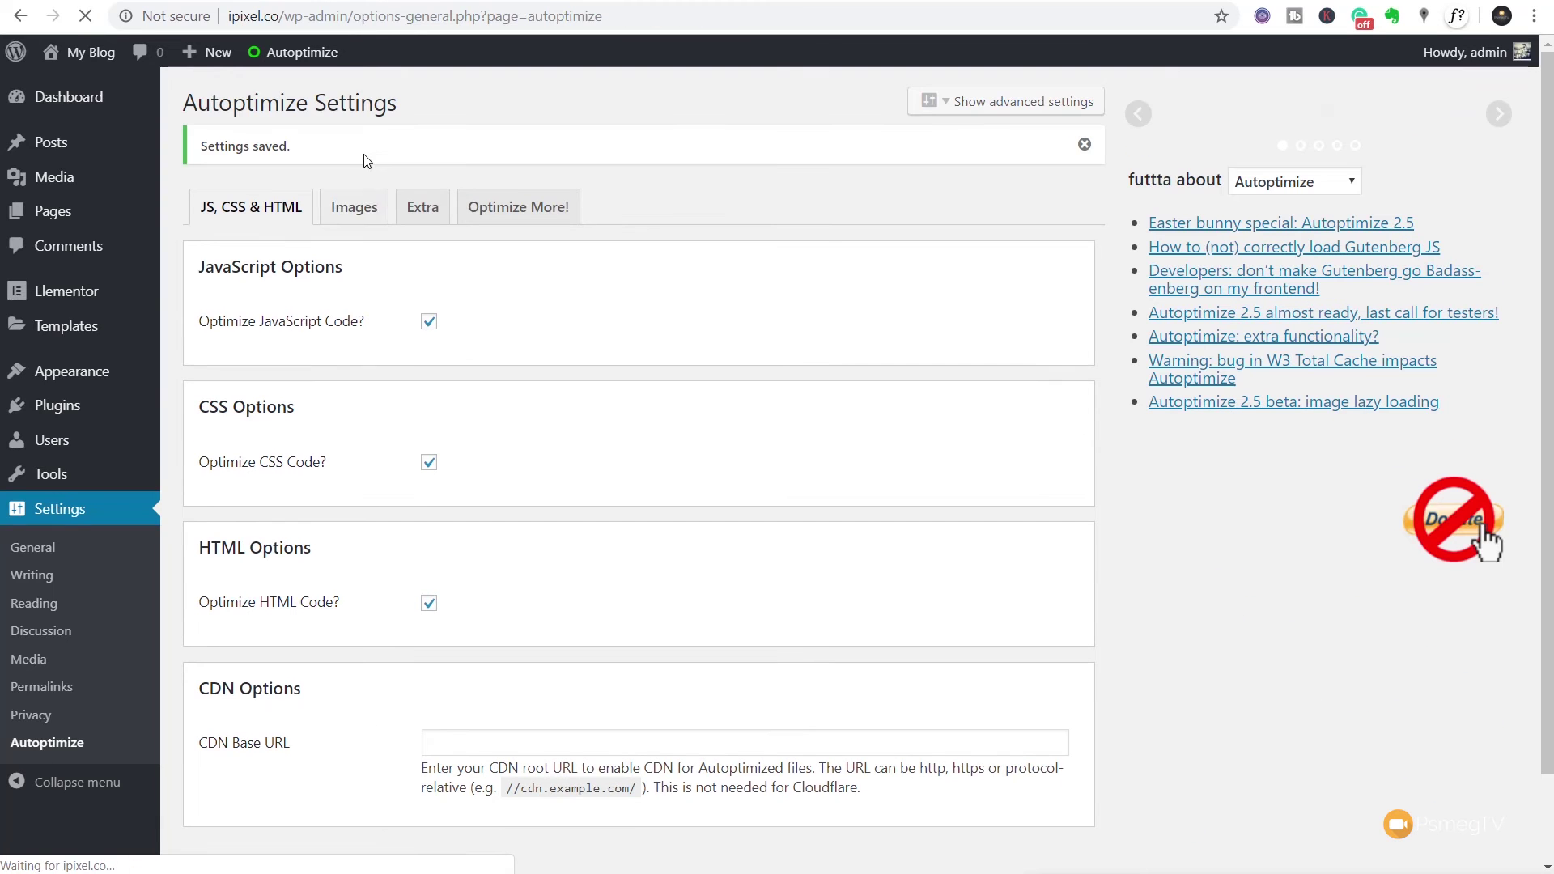
Turn on lazy-loading of images in Autoptimize's image settings and save.
left_click(362, 209)
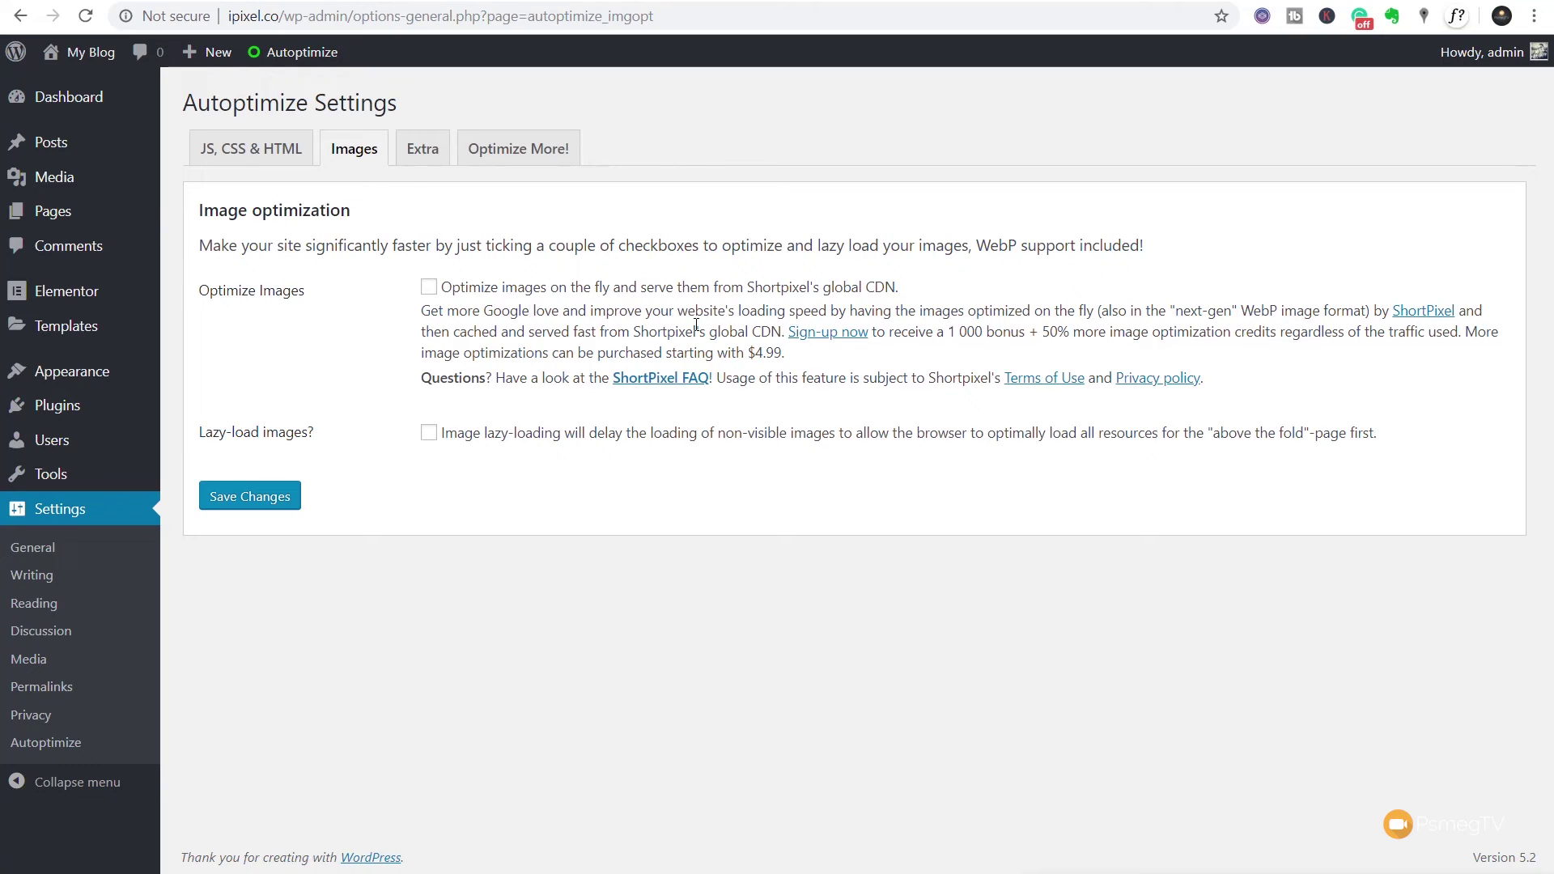
left_click(429, 434)
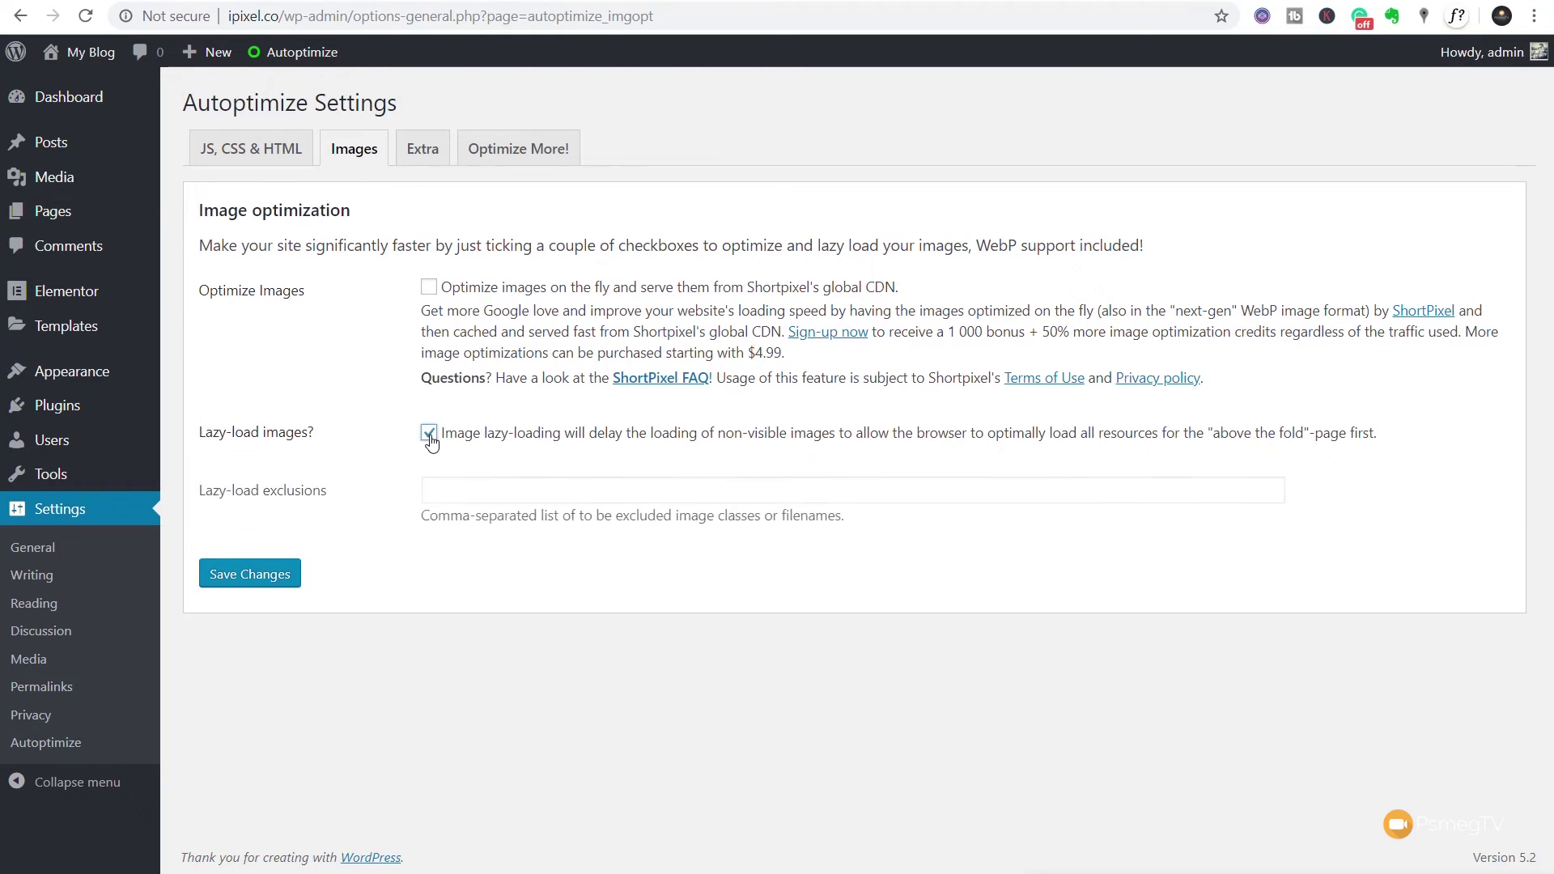
left_click(263, 579)
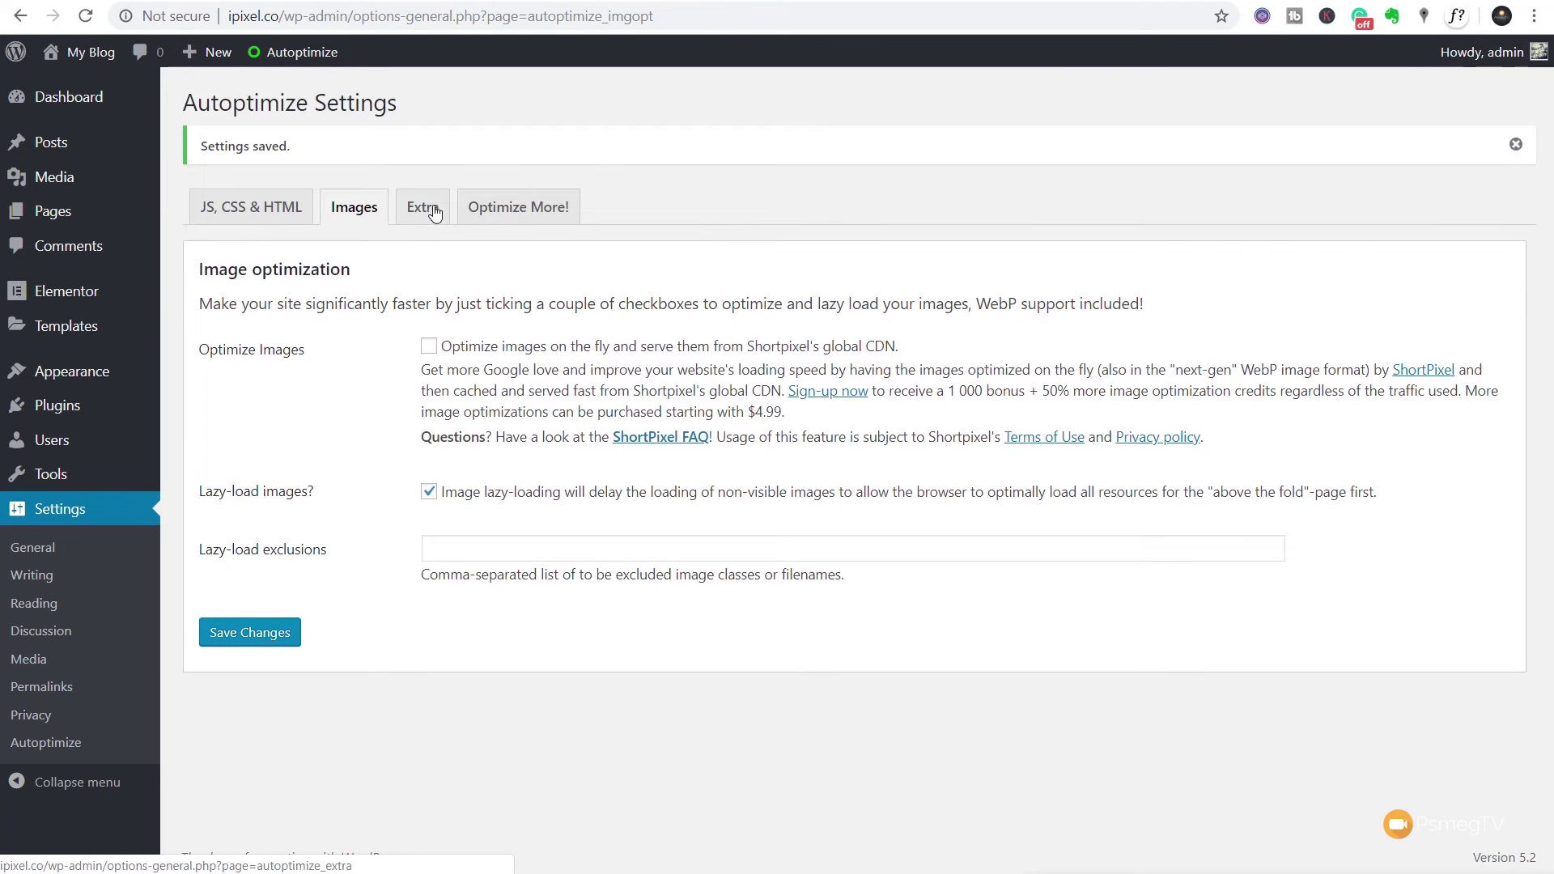
Enable removal of emojis and query strings in Autoptimize's Extra settings and save.
left_click(422, 149)
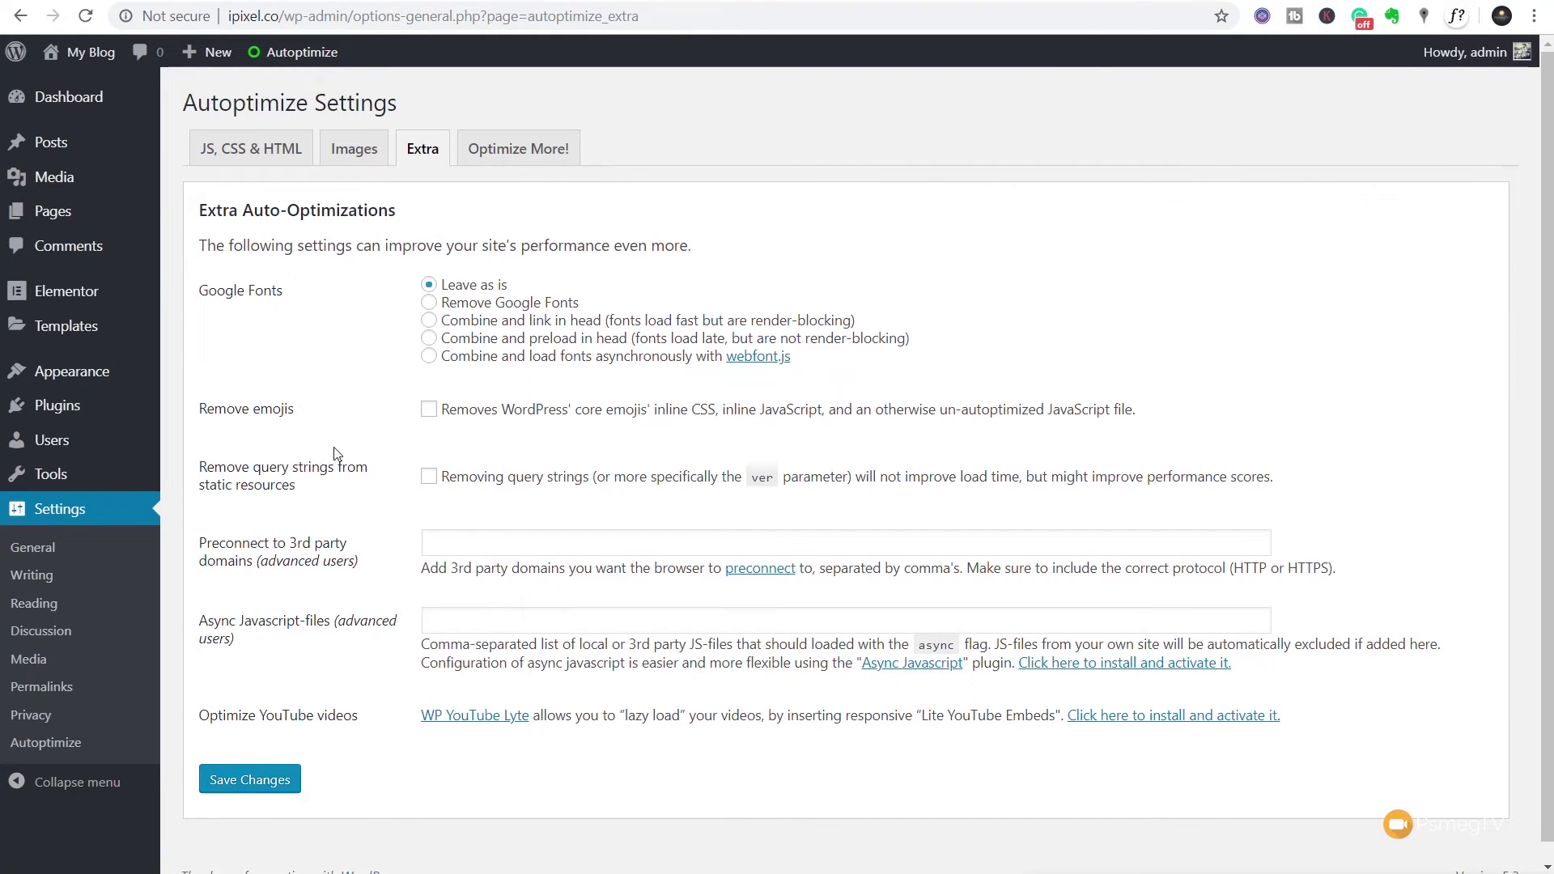
left_click(430, 414)
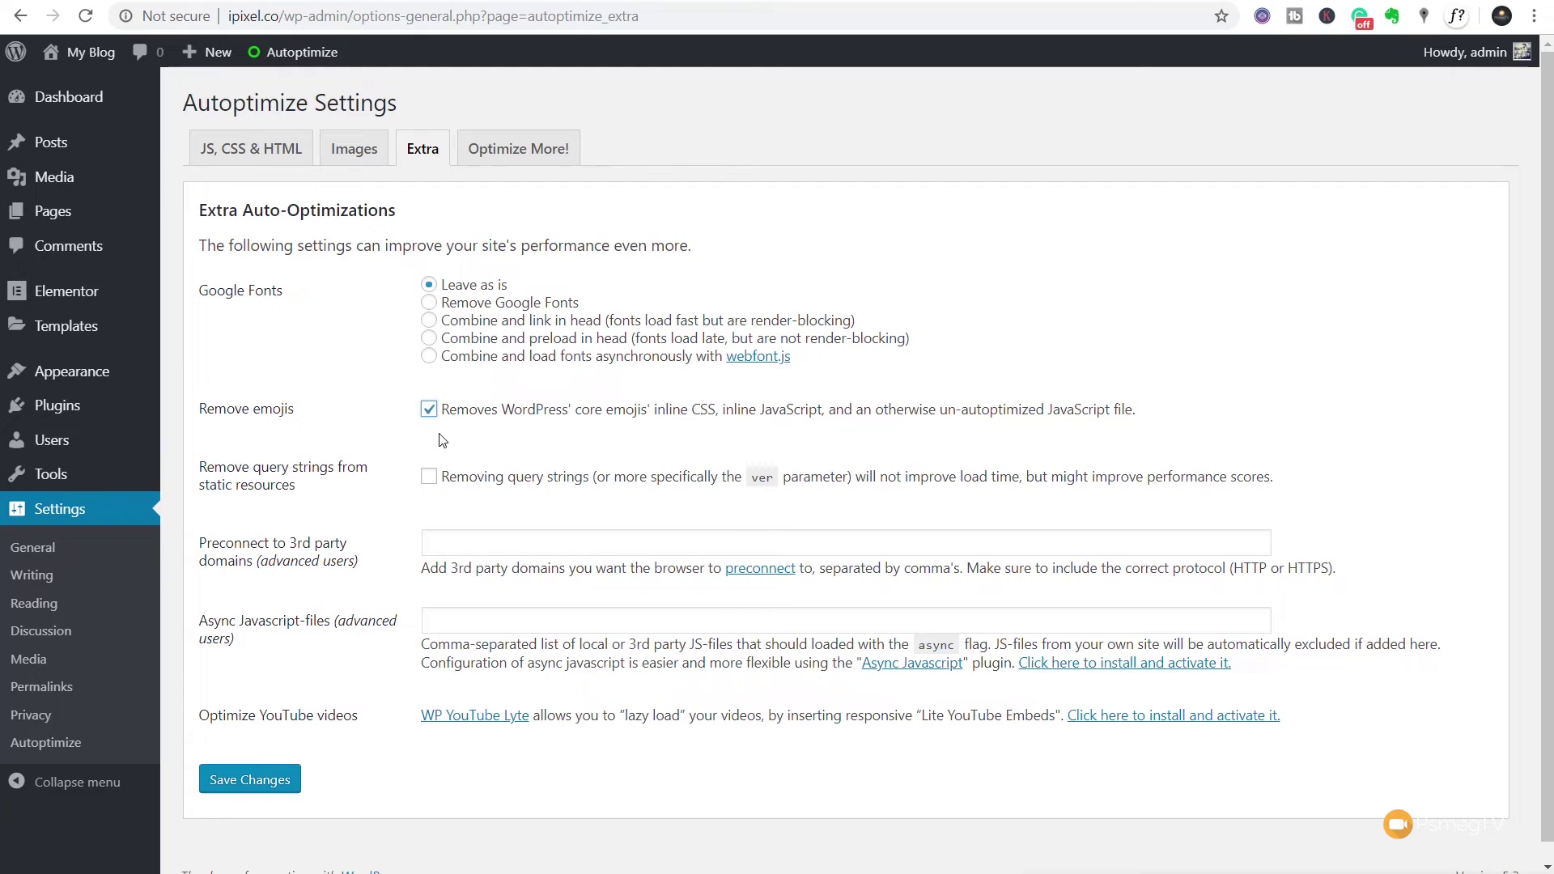
left_click(429, 480)
left_click(241, 793)
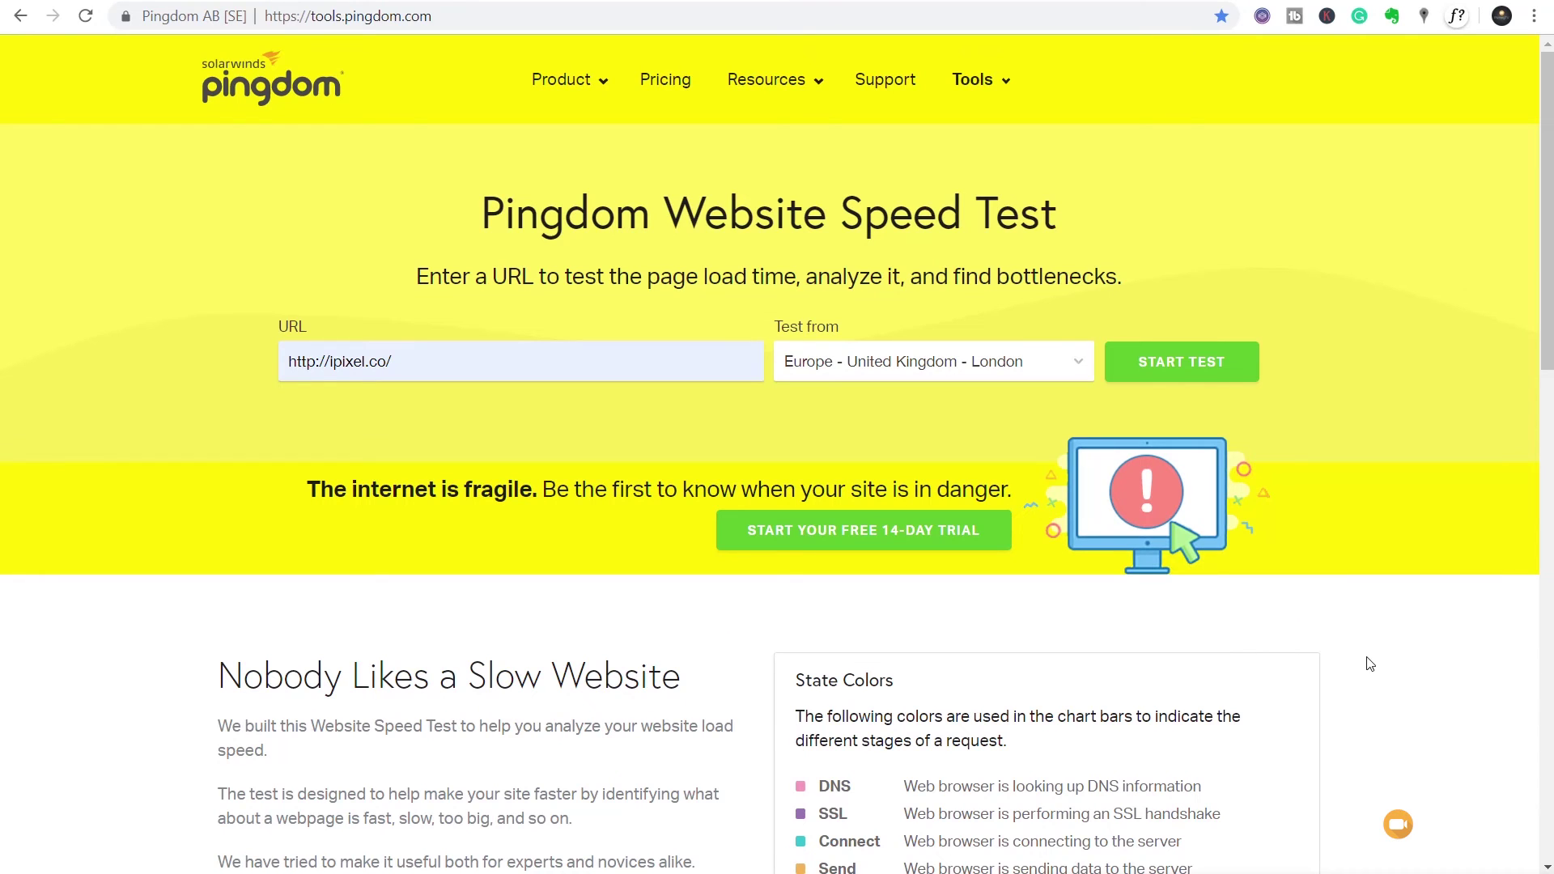
left_click(1193, 376)
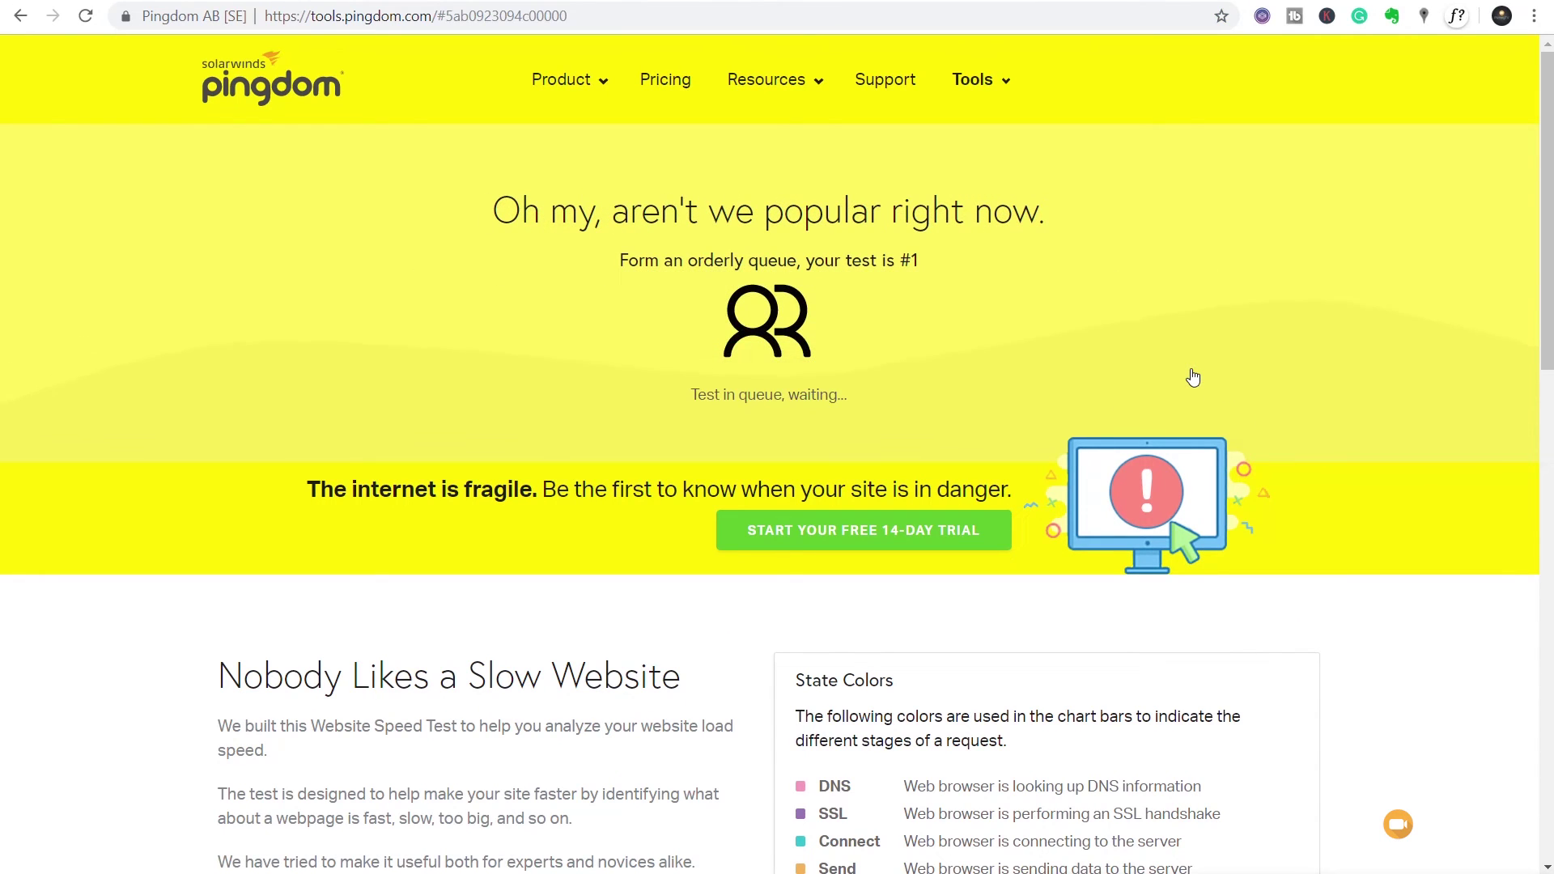
scroll(1306, 770, "down", 1)
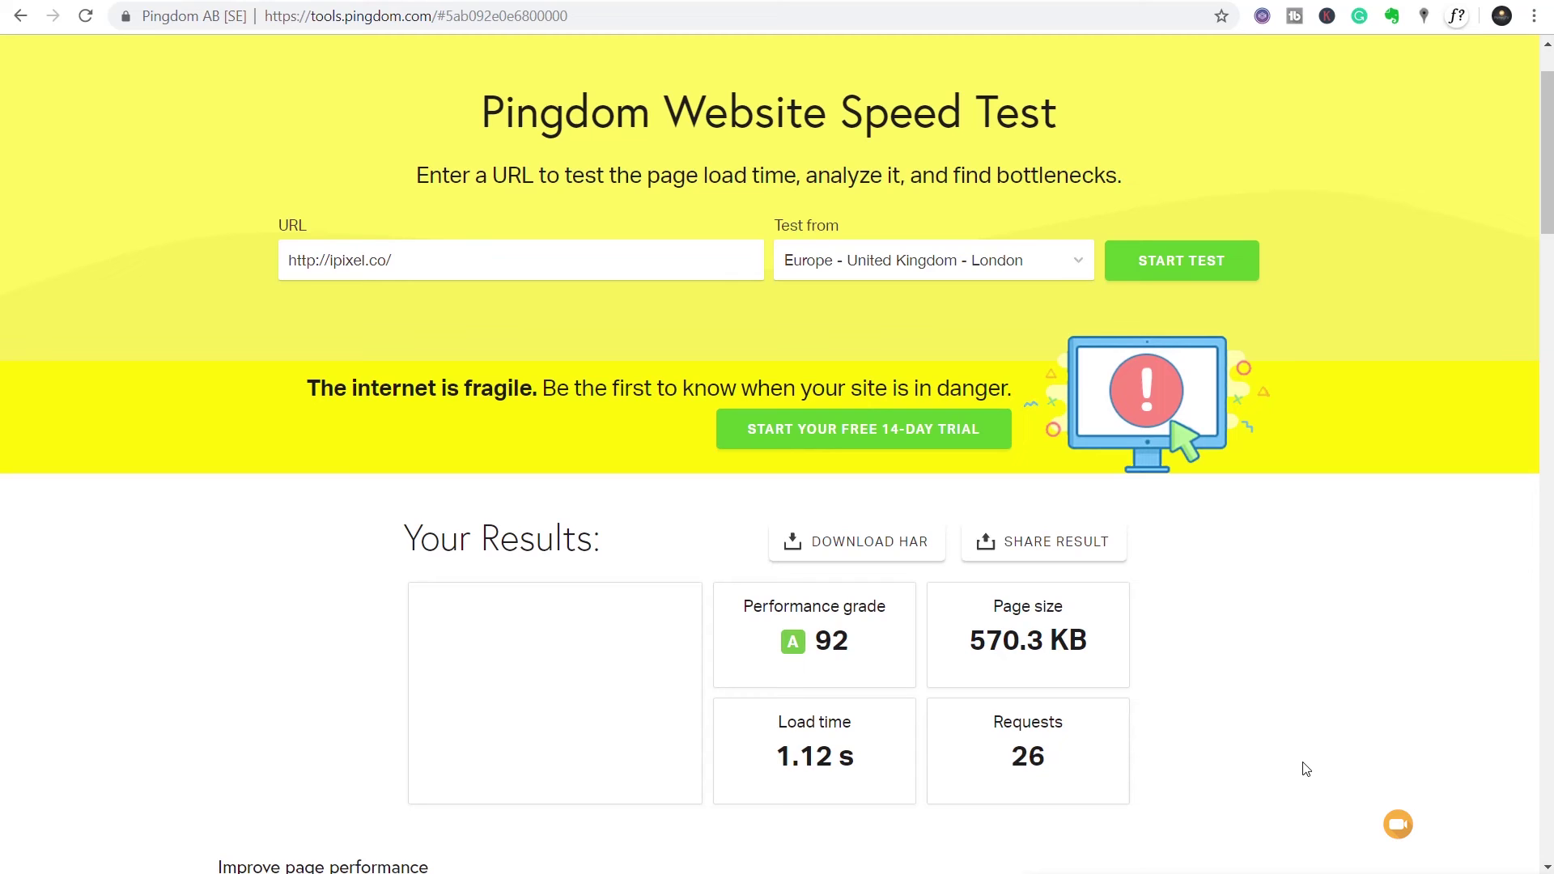
key("ctrl+Tab")
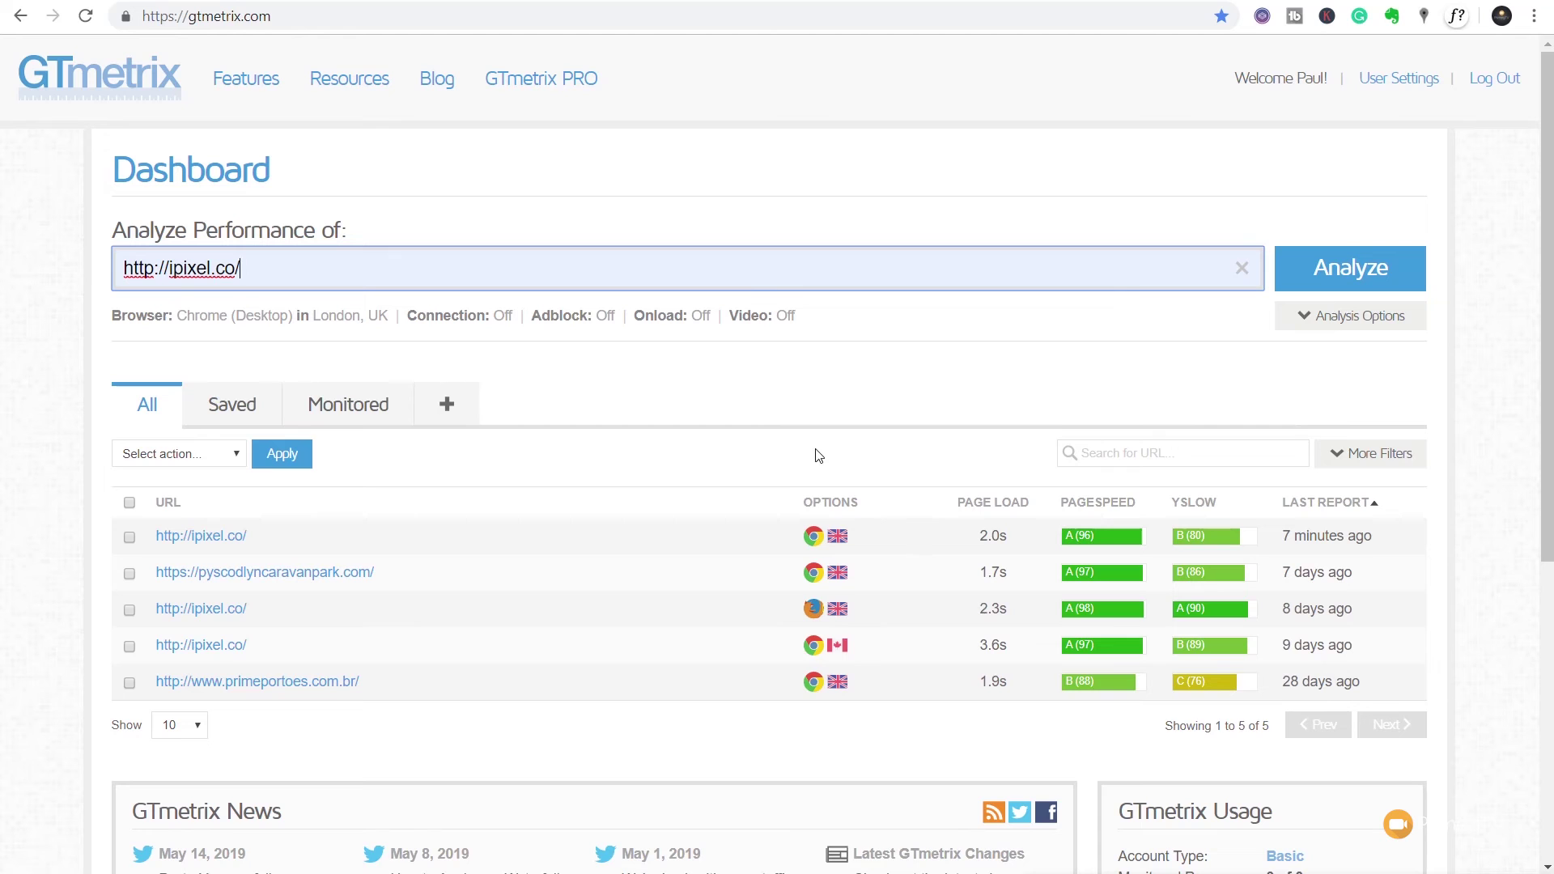
left_click(1331, 273)
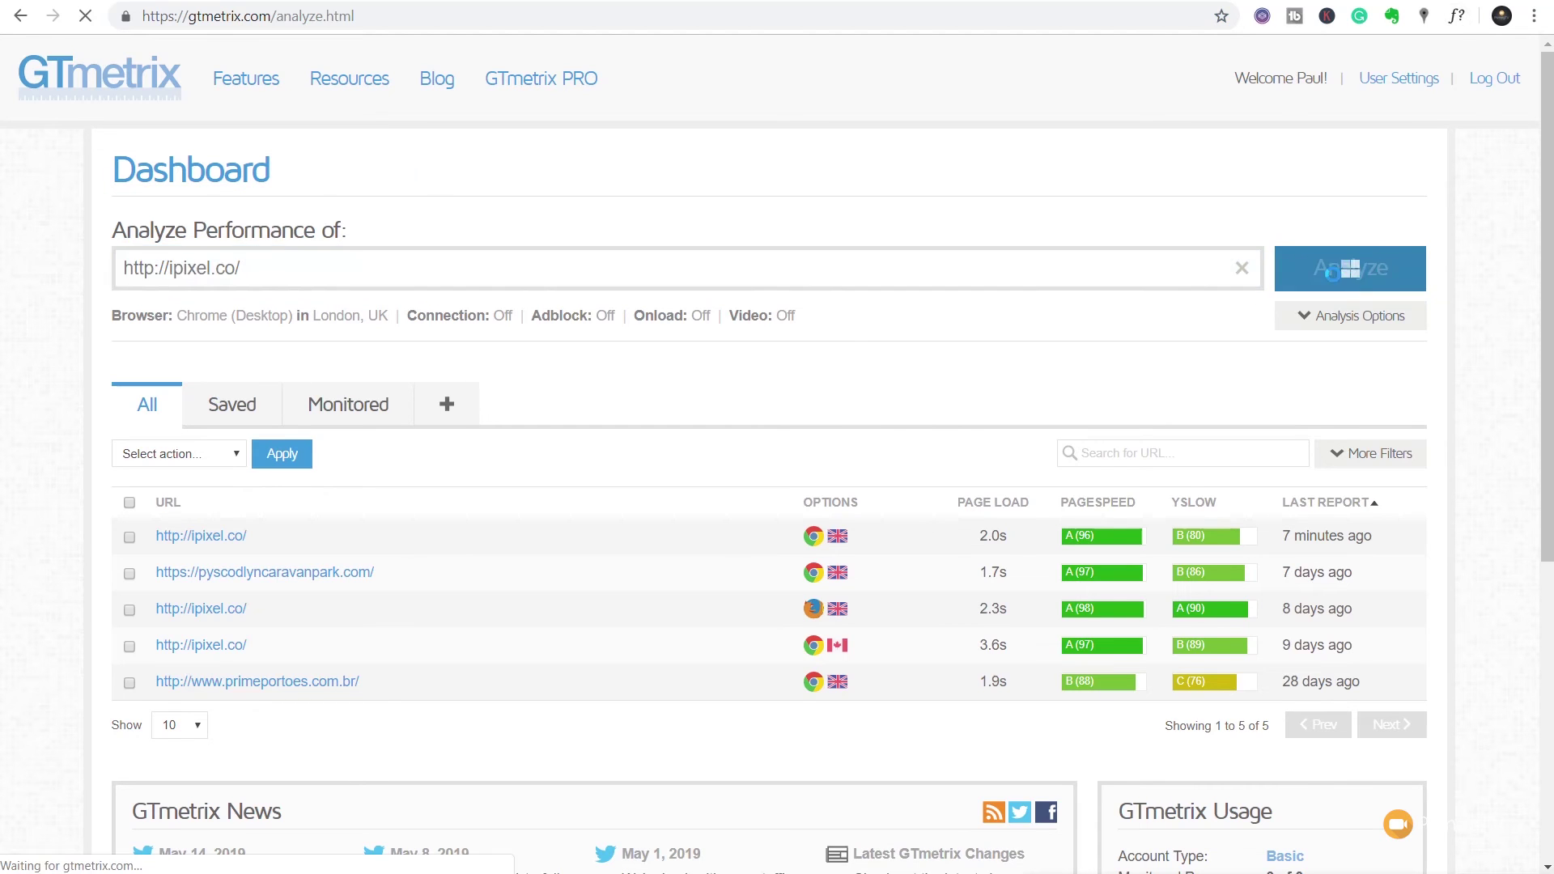